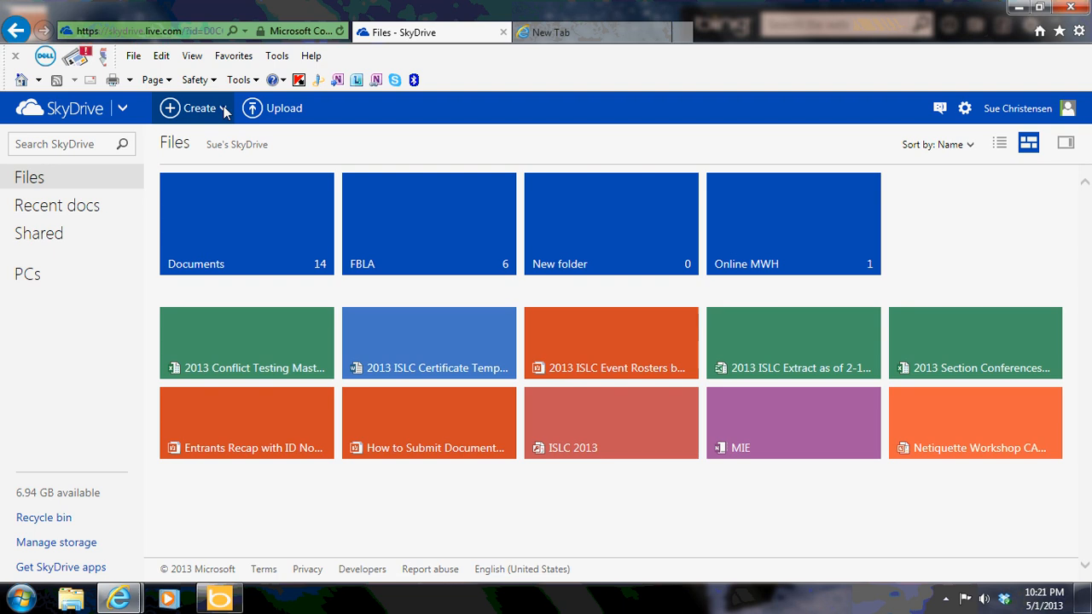
# Create a new Excel survey with its results workbook named "Student Project Data Collection"
pyautogui.click(223, 109)
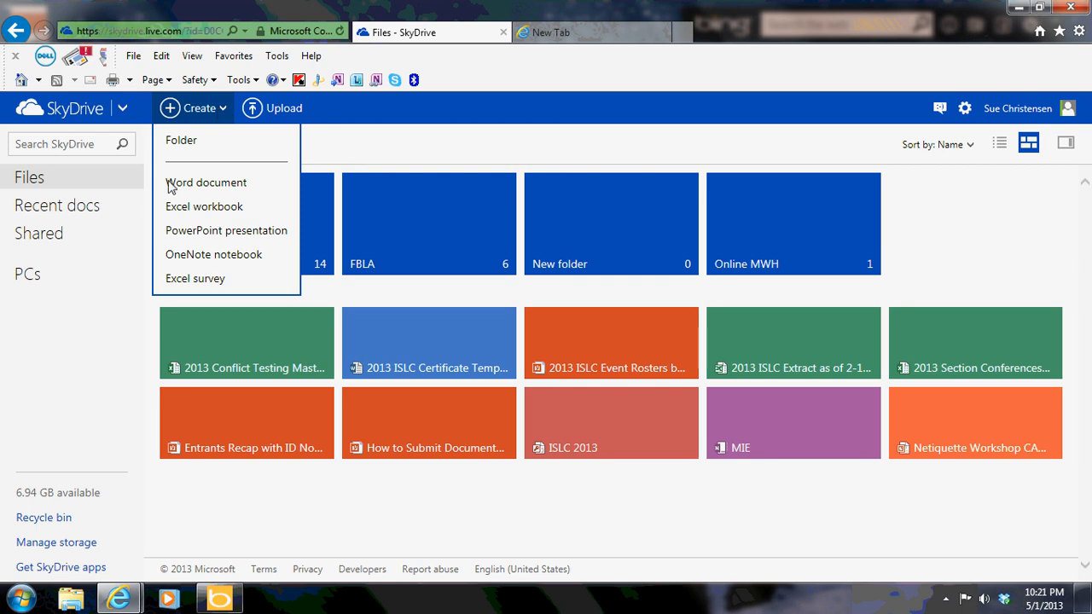
pyautogui.click(186, 279)
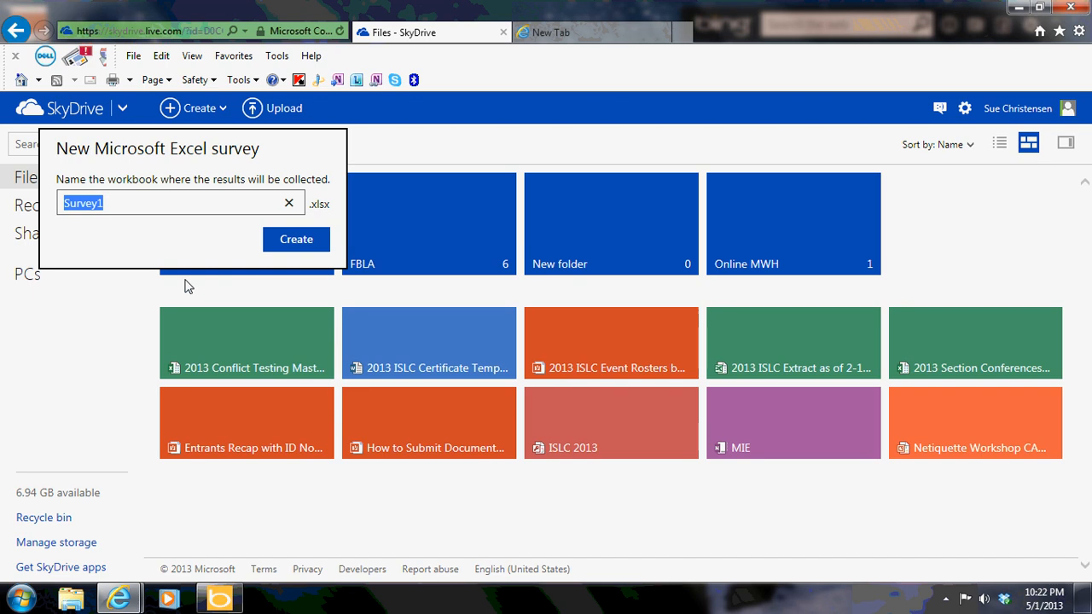
pyautogui.write('Student Project Da')
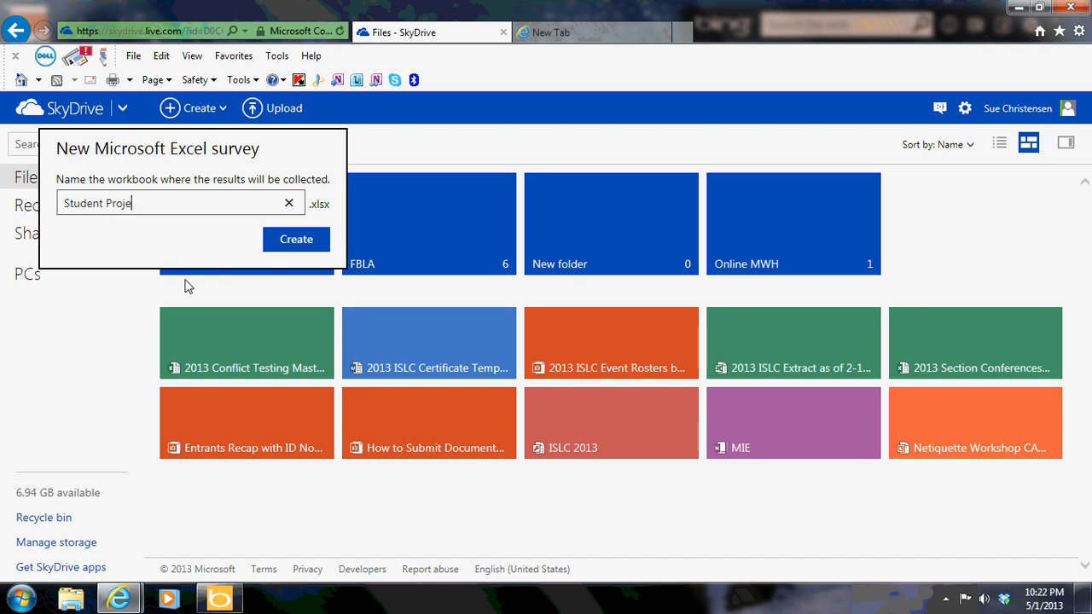
pyautogui.write('ta Collection')
pyautogui.click(294, 239)
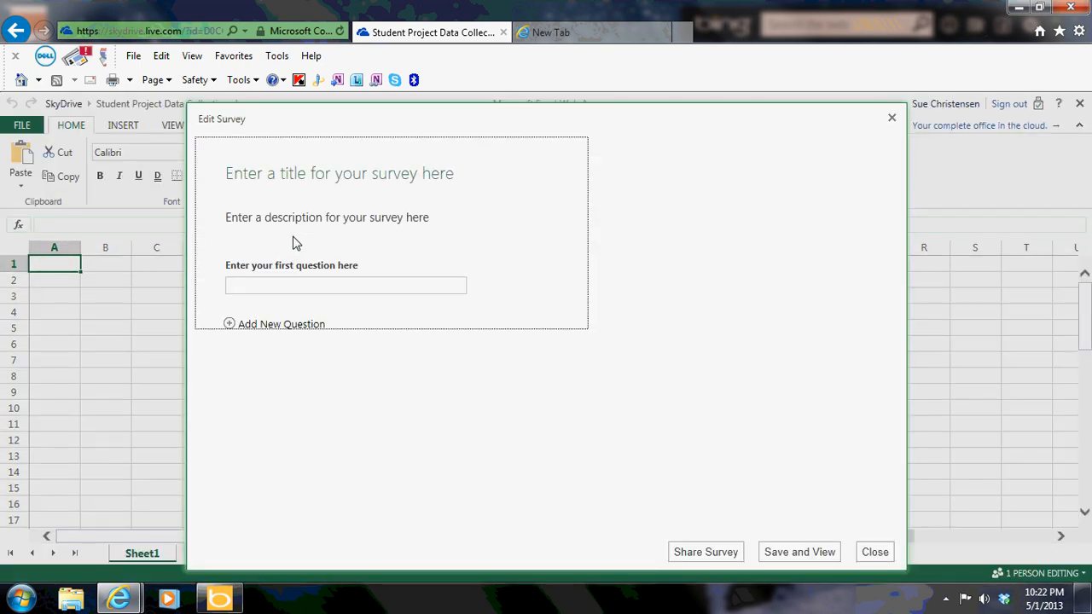
# Replace the survey's placeholder title with "Student Project Data Collection"
pyautogui.click(345, 180)
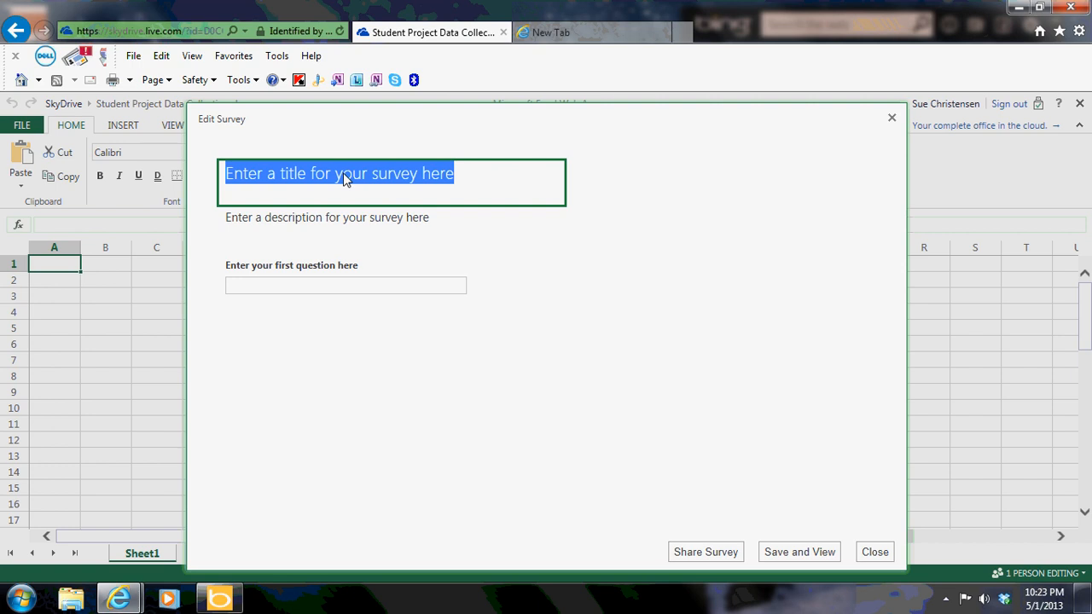
pyautogui.write('St')
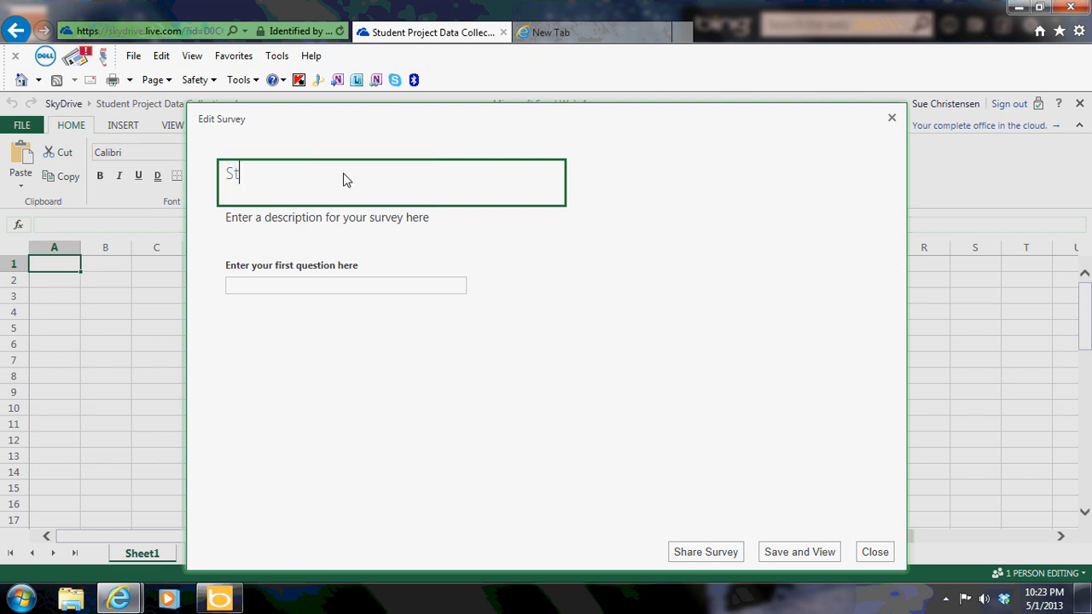
pyautogui.write('udent Project Data Collection')
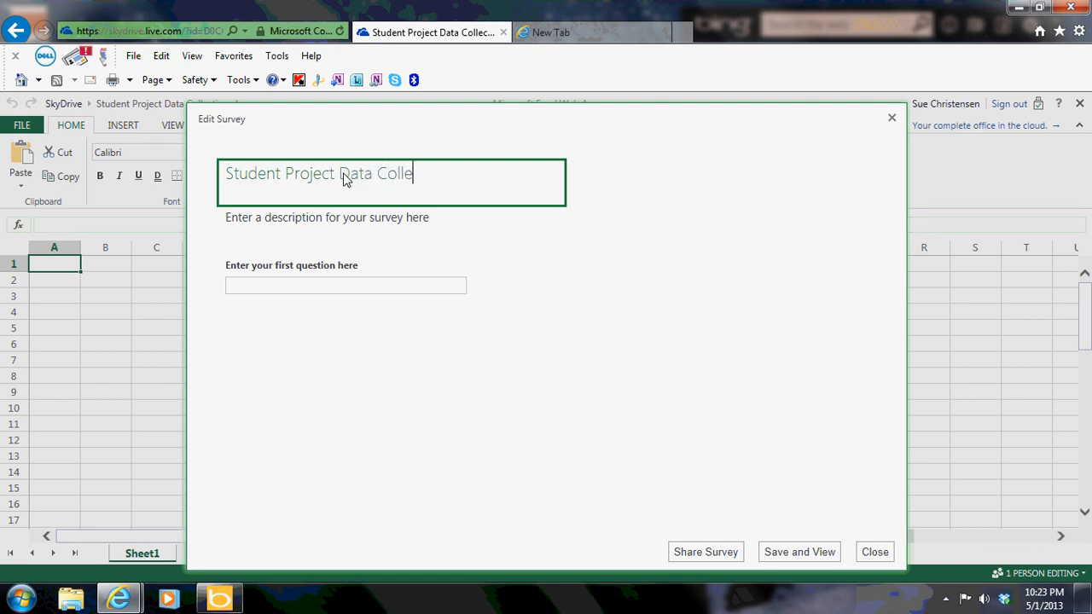
# Set the survey description to "Please enter your data as requested in the following questions."
pyautogui.click(289, 219)
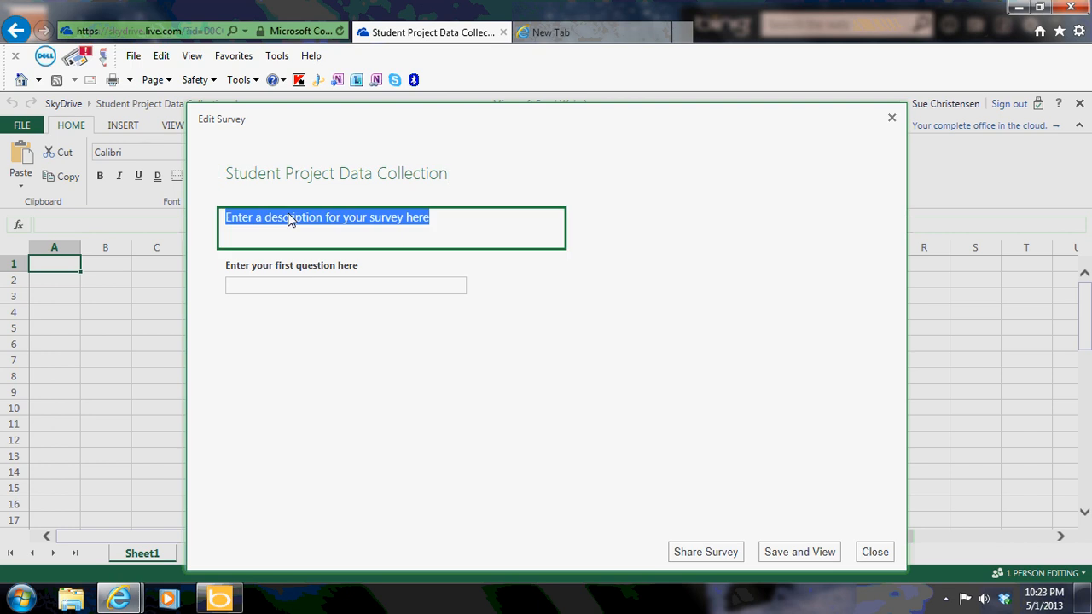
pyautogui.write('Please ent')
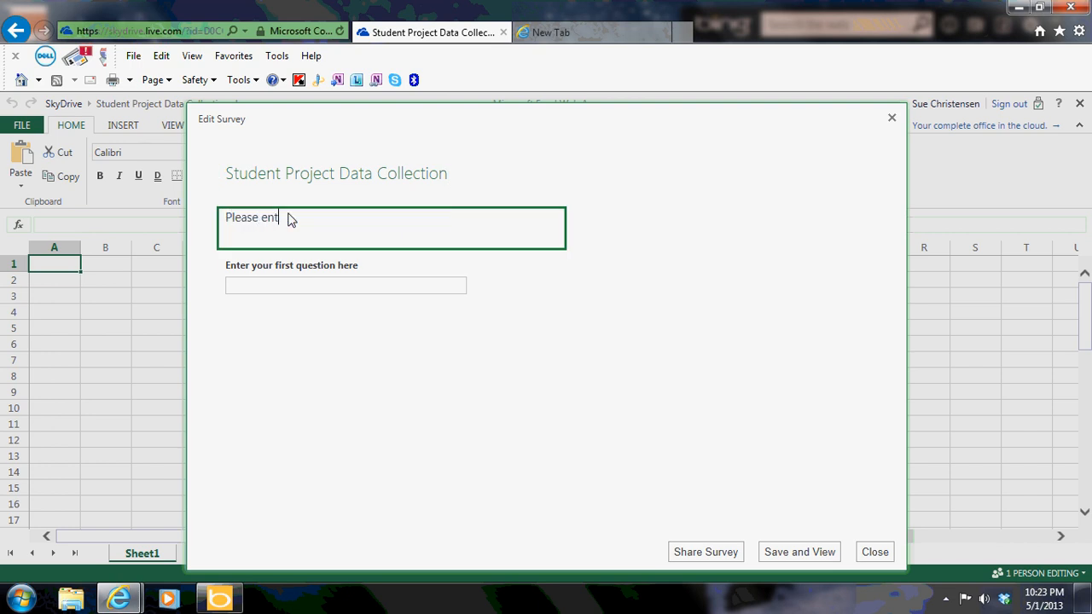
pyautogui.write('er your data as requeste')
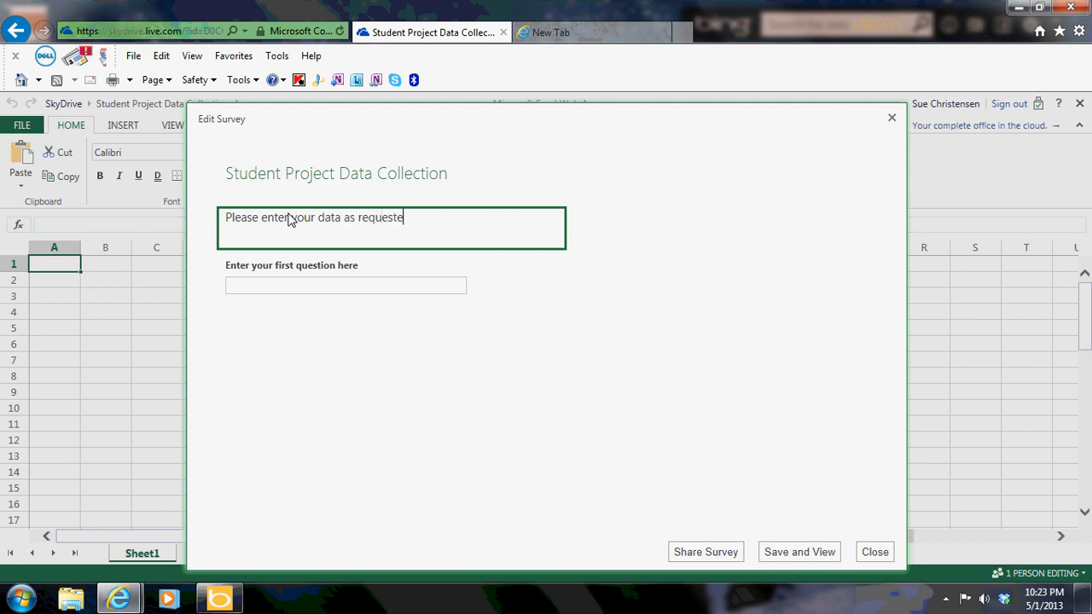
pyautogui.write('d in the following quest')
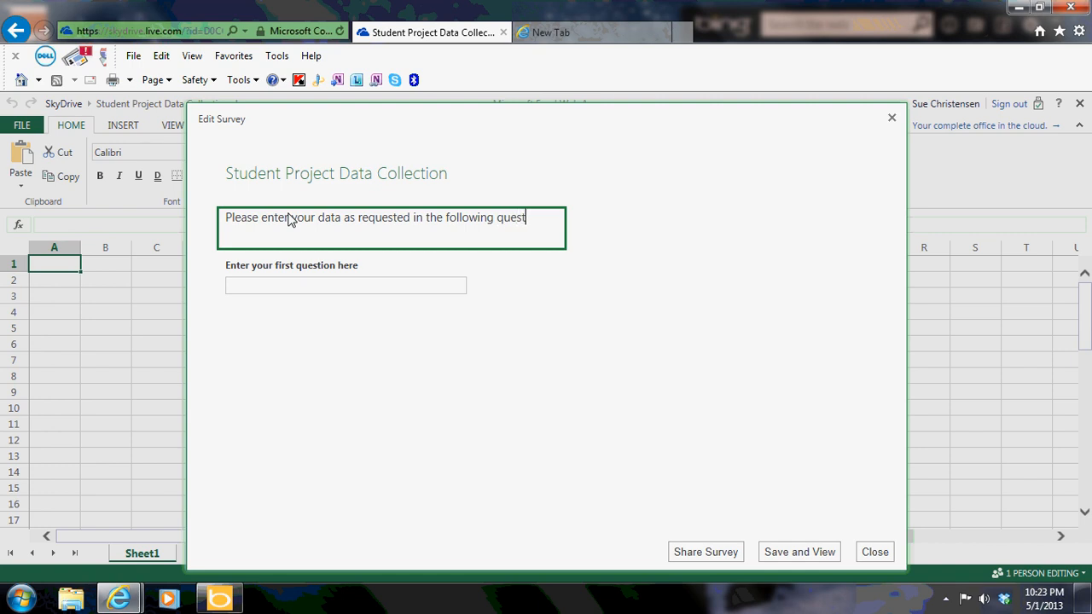
pyautogui.write('ions.')
# Set the first survey question's text to "How many items did you observe?" and leave its subtitle blank
pyautogui.click(263, 290)
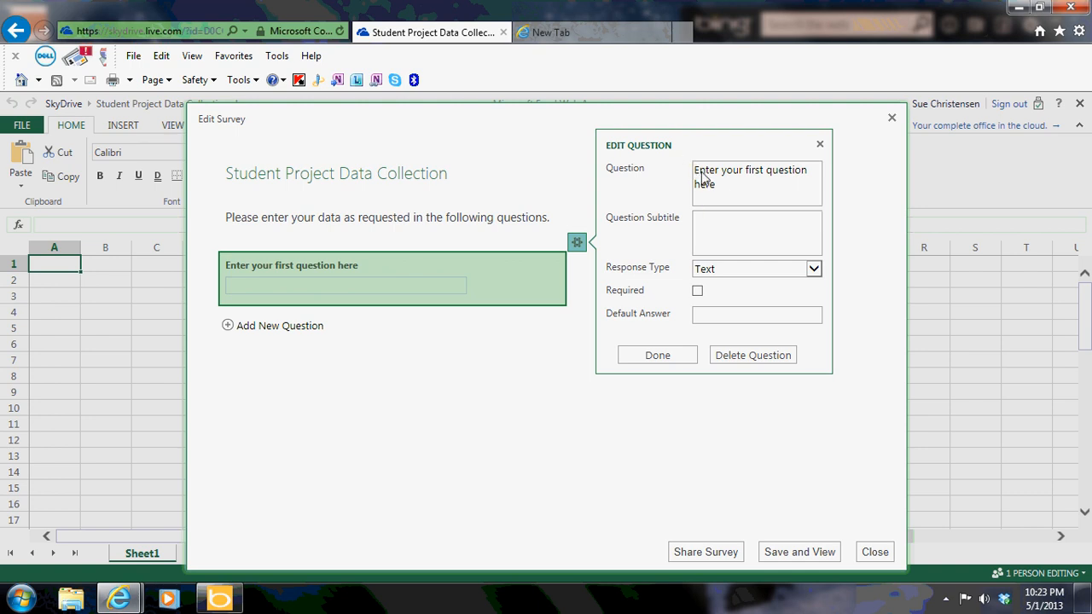
pyautogui.moveTo(694, 175); pyautogui.dragTo(722, 190)
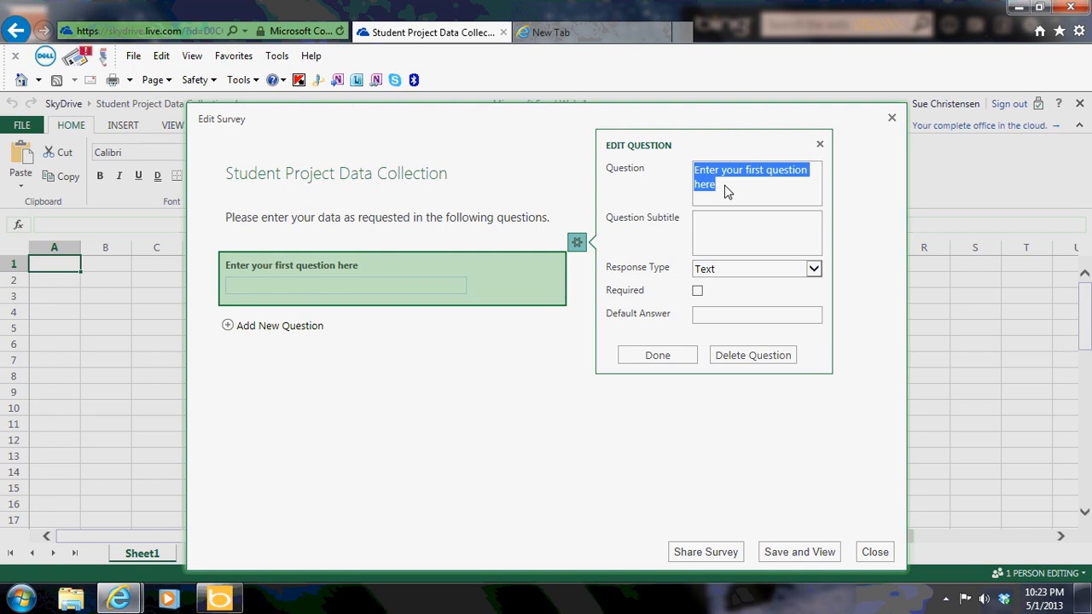
pyautogui.write('How many')
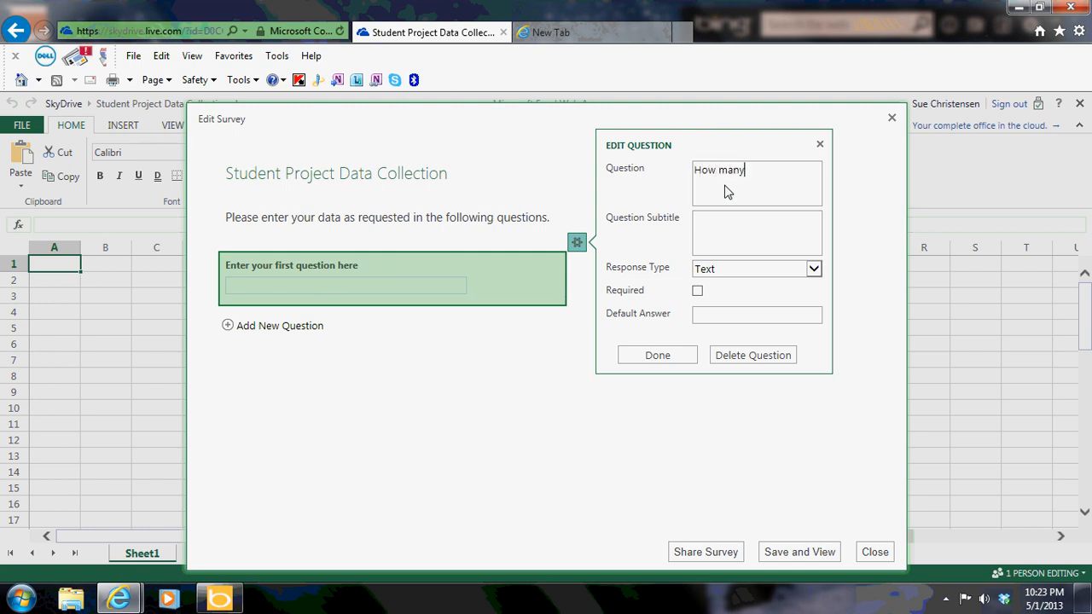
pyautogui.write(' items did you observe?')
pyautogui.click(727, 230)
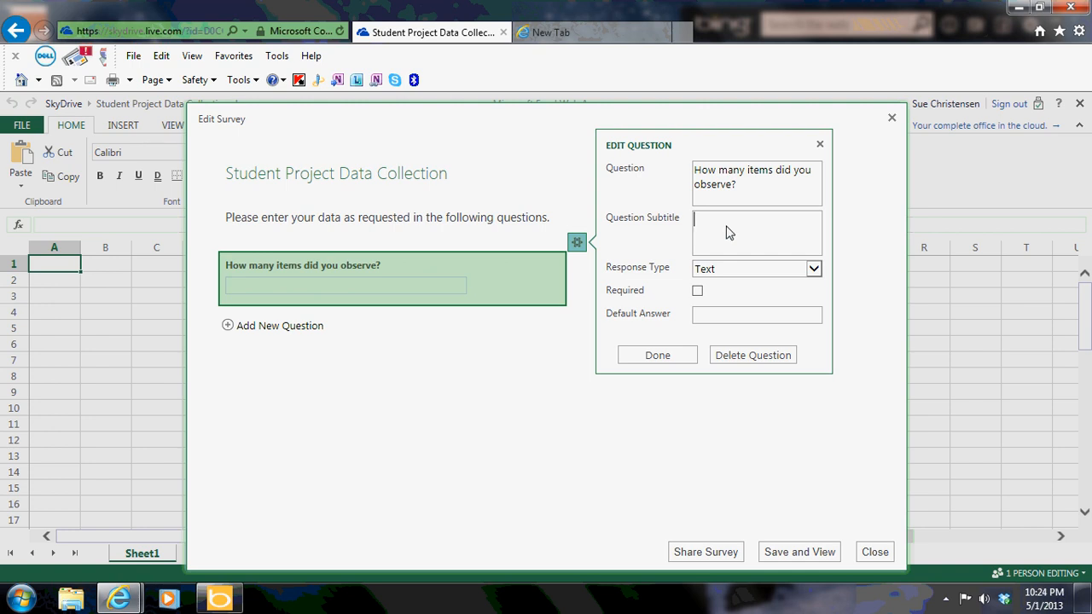
# Make the first question a required Number response with blank format and no default answer, and finish editing it
pyautogui.click(815, 270)
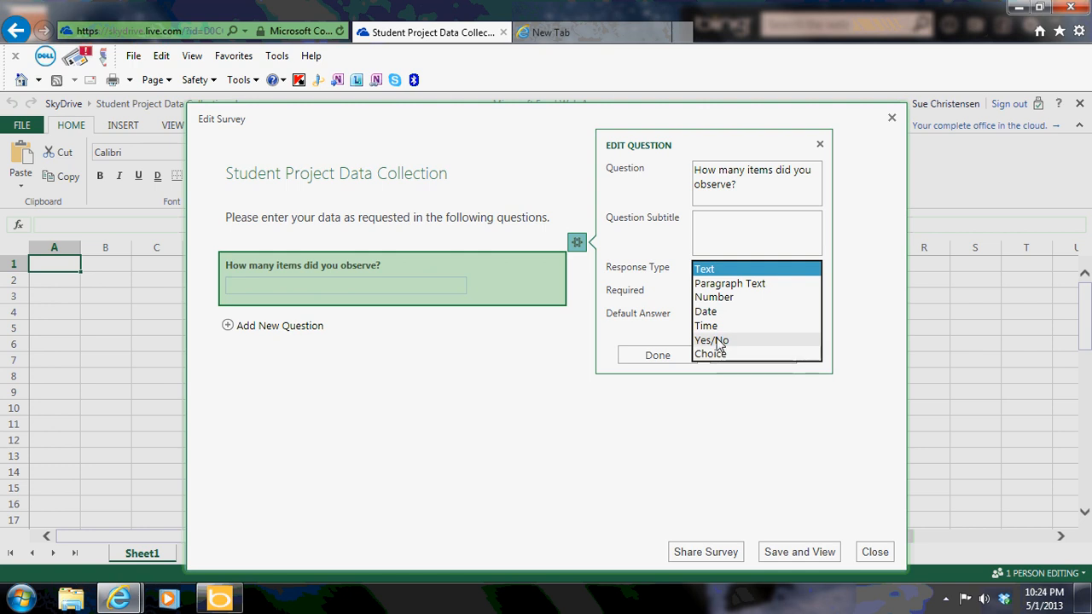
pyautogui.click(716, 297)
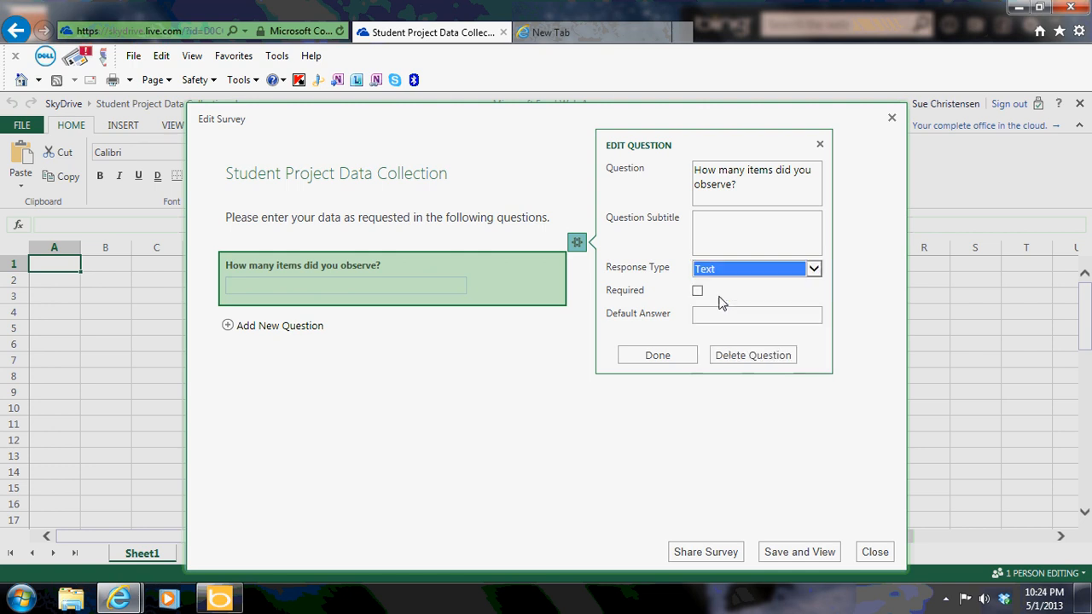
pyautogui.click(698, 291)
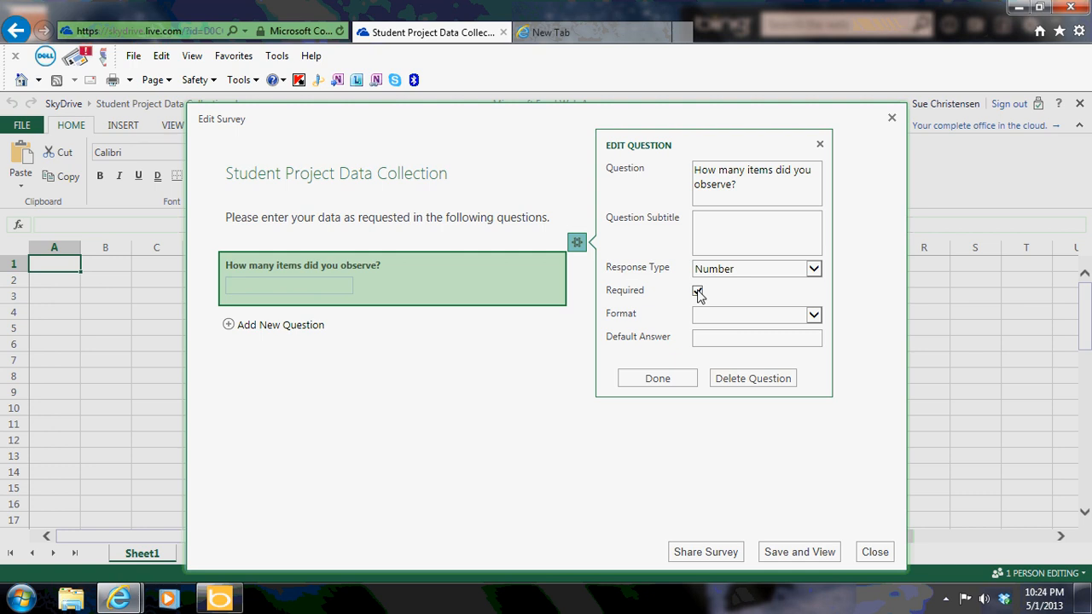
pyautogui.click(814, 317)
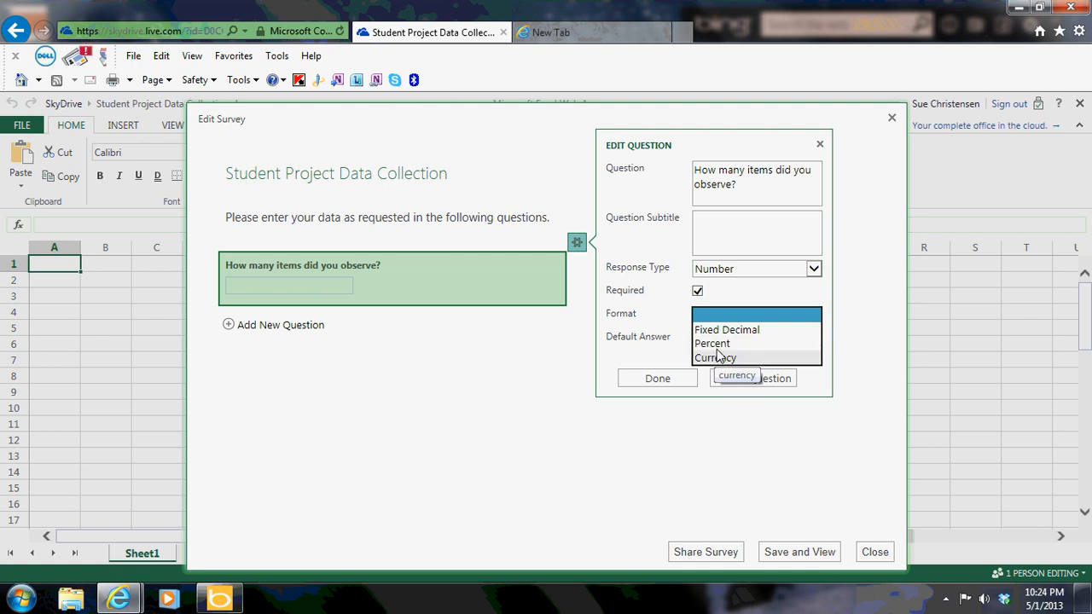
pyautogui.click(758, 316)
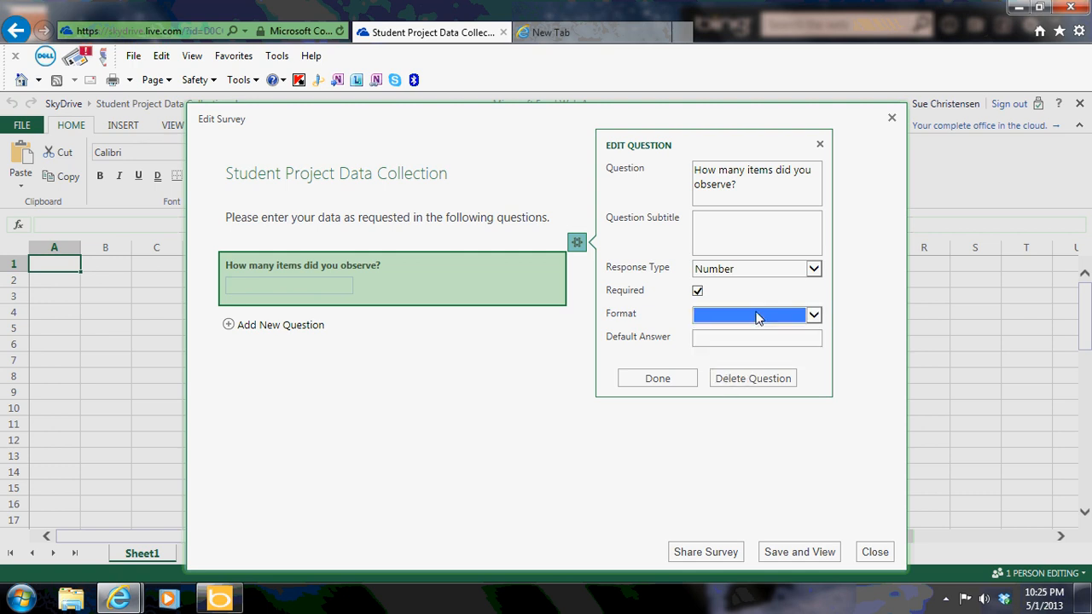
pyautogui.click(714, 339)
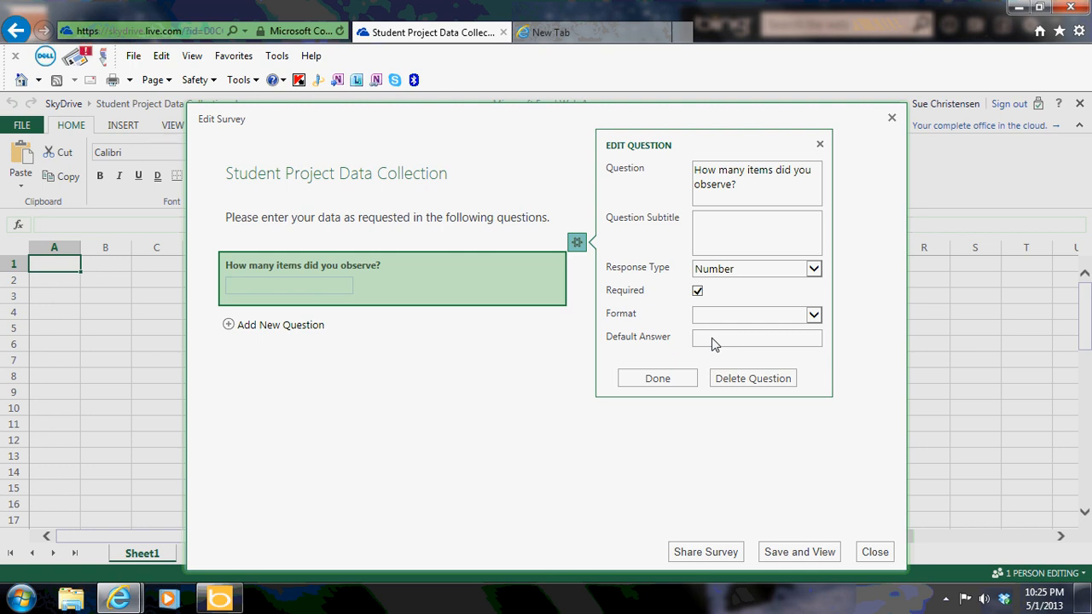
pyautogui.click(652, 380)
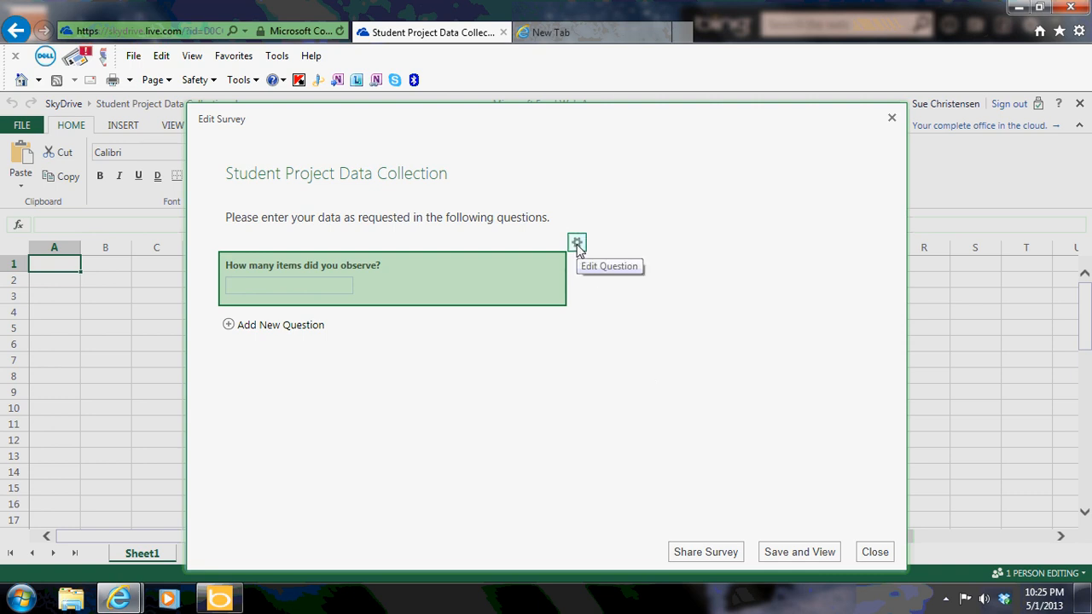
# Add a second question, "How much data did you collect?", as a required Number response
pyautogui.click(228, 328)
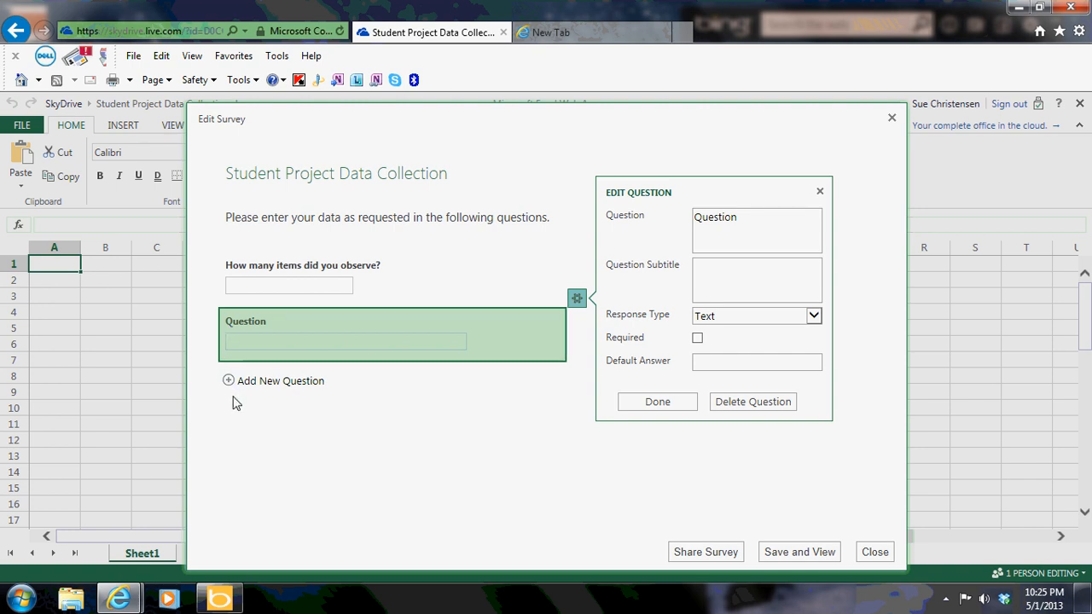
pyautogui.click(749, 225)
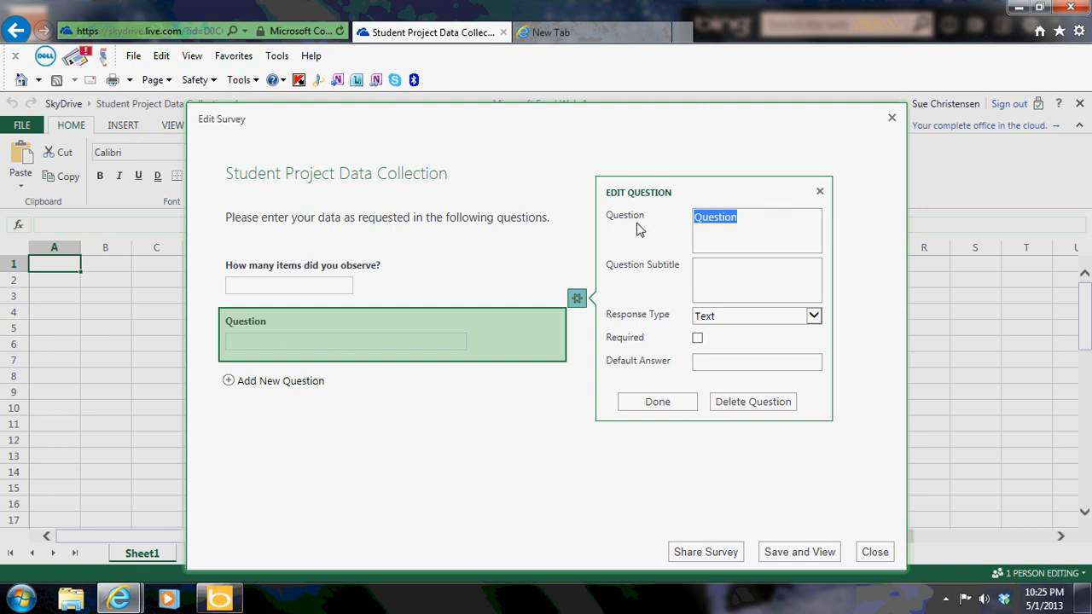
pyautogui.write('How')
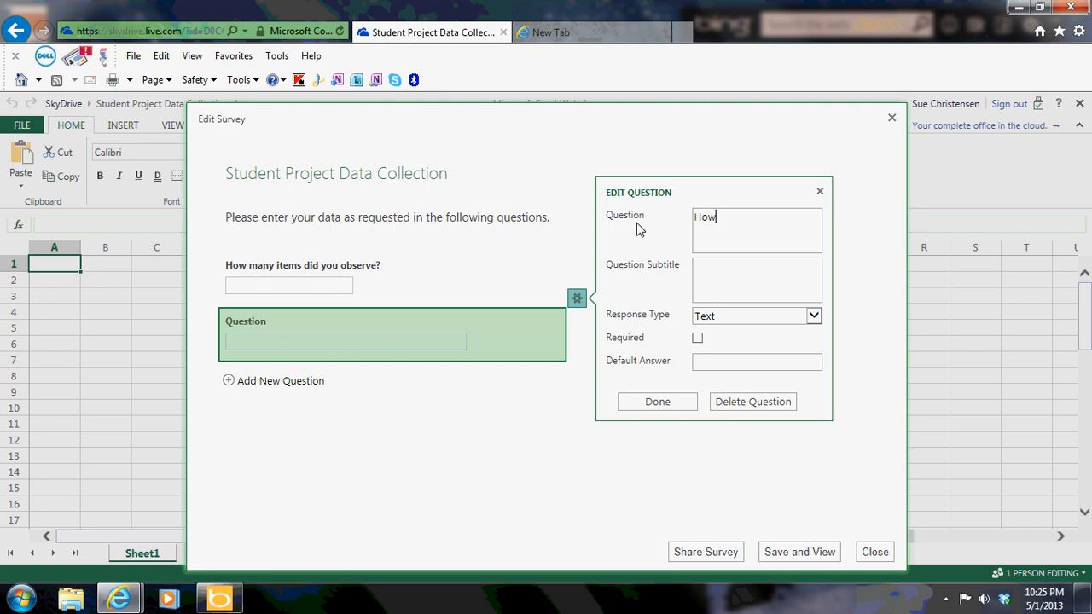
pyautogui.write(' much data did you collect?')
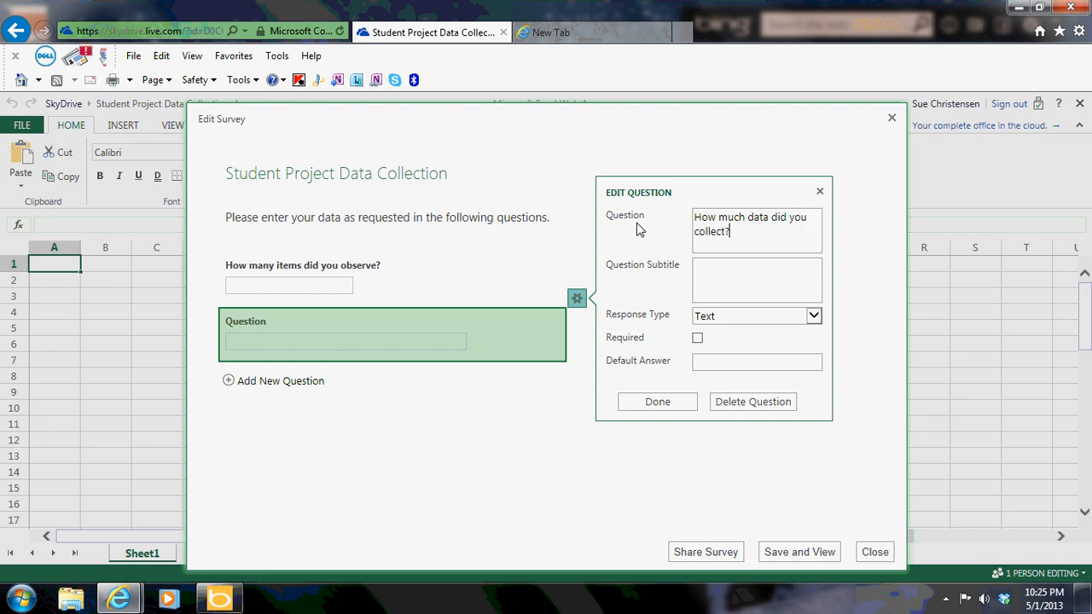
pyautogui.click(815, 318)
pyautogui.click(748, 346)
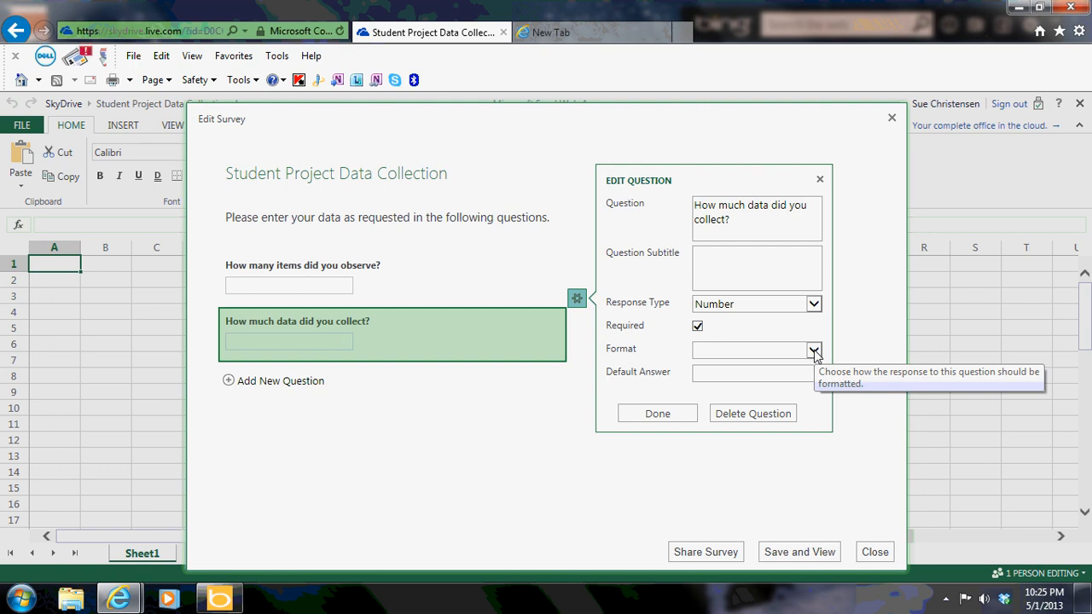
pyautogui.click(655, 418)
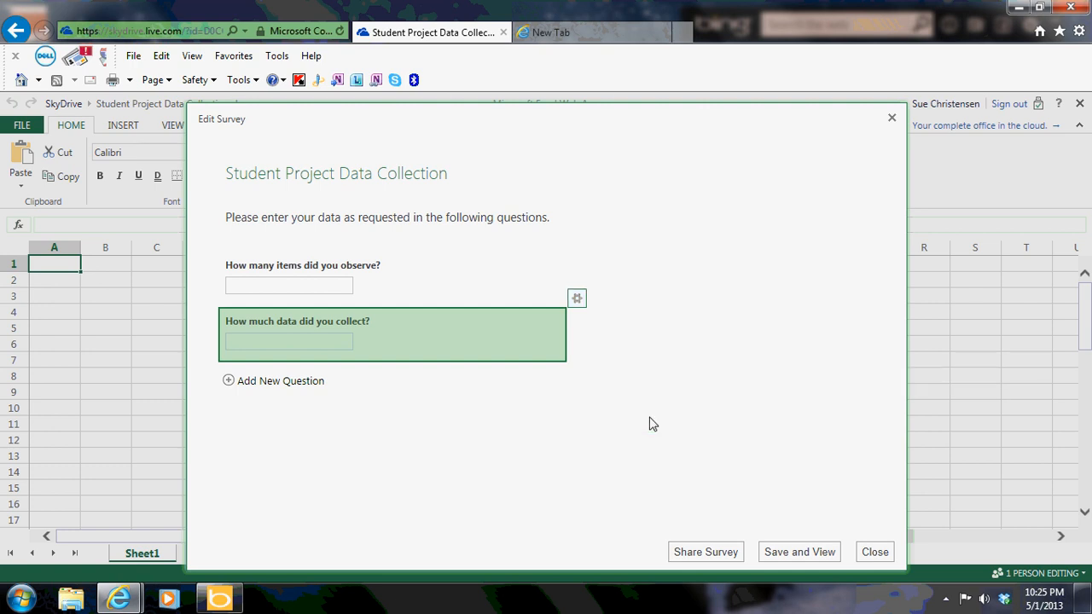
# Add a third question, "What is your name?", keeping the Text response type
pyautogui.click(229, 380)
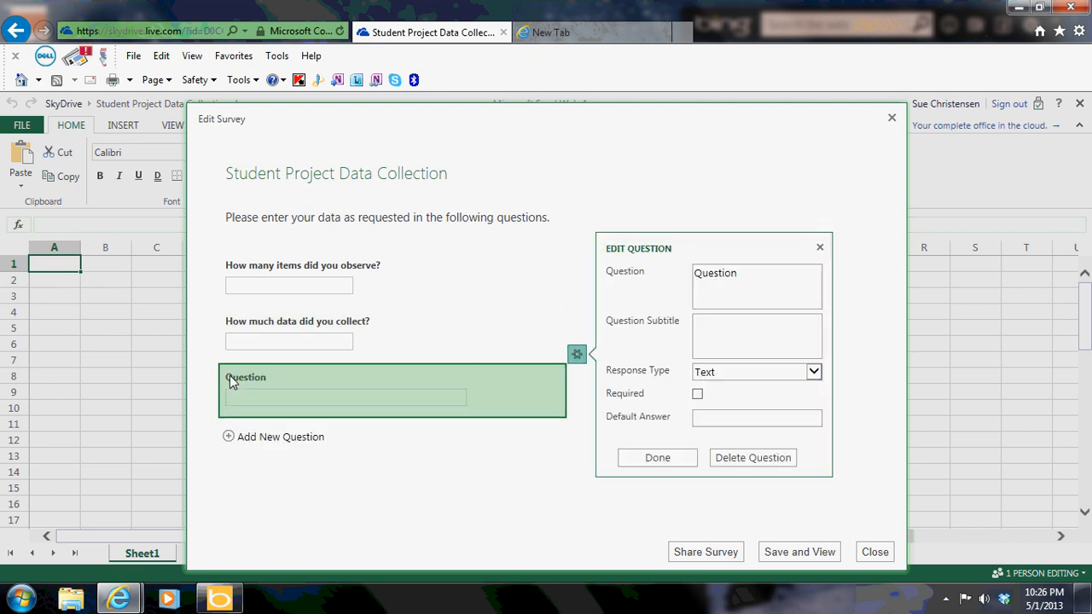
pyautogui.click(763, 275)
pyautogui.write('What is your')
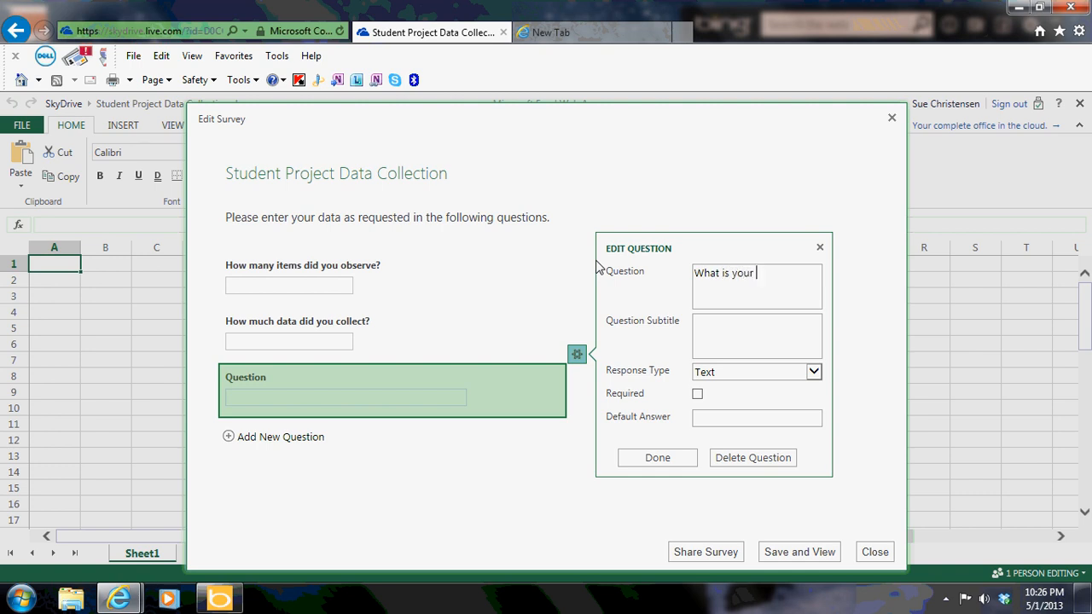
pyautogui.write(' name?')
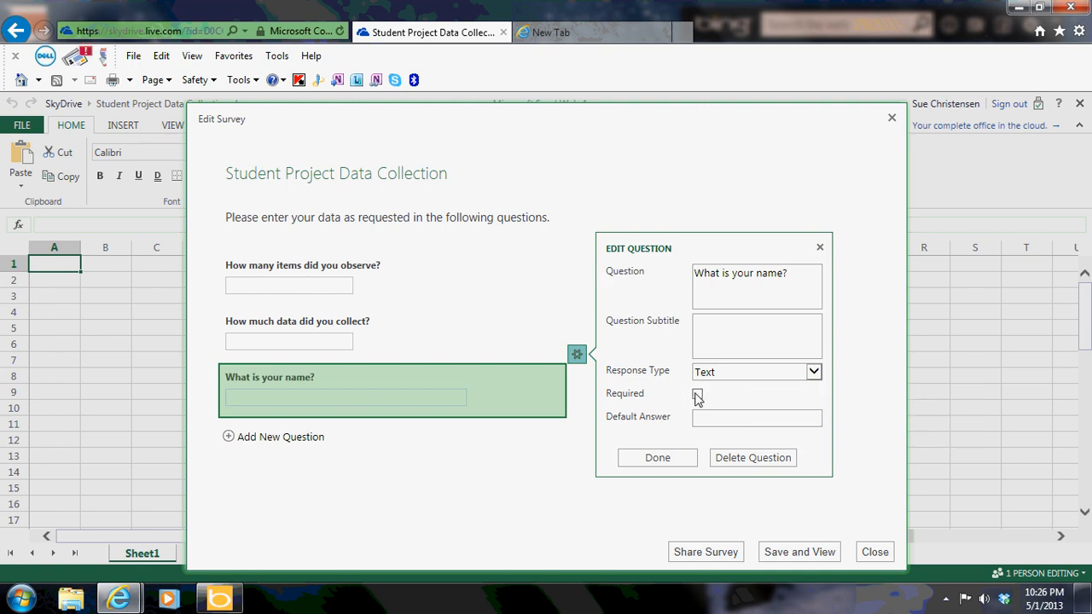
pyautogui.click(657, 461)
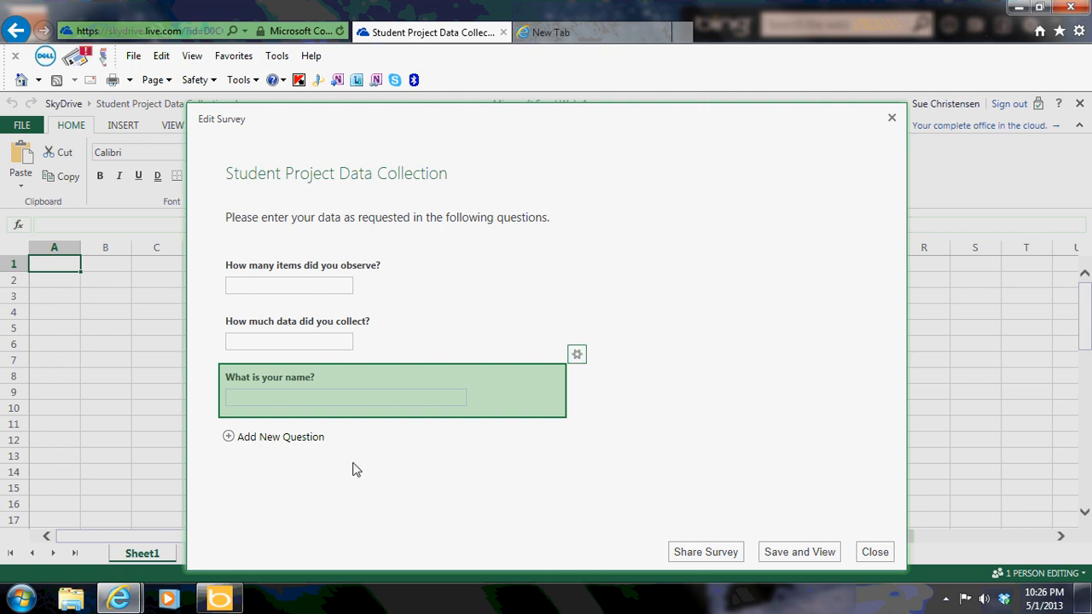
# Share the survey by creating a public response link and shortening it
pyautogui.click(700, 554)
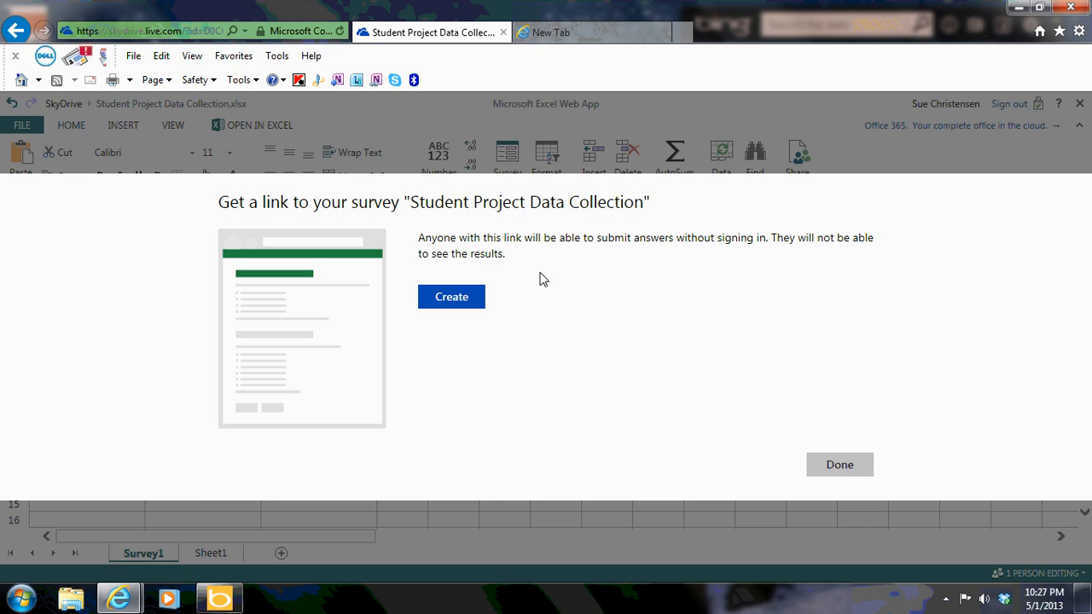
pyautogui.click(453, 301)
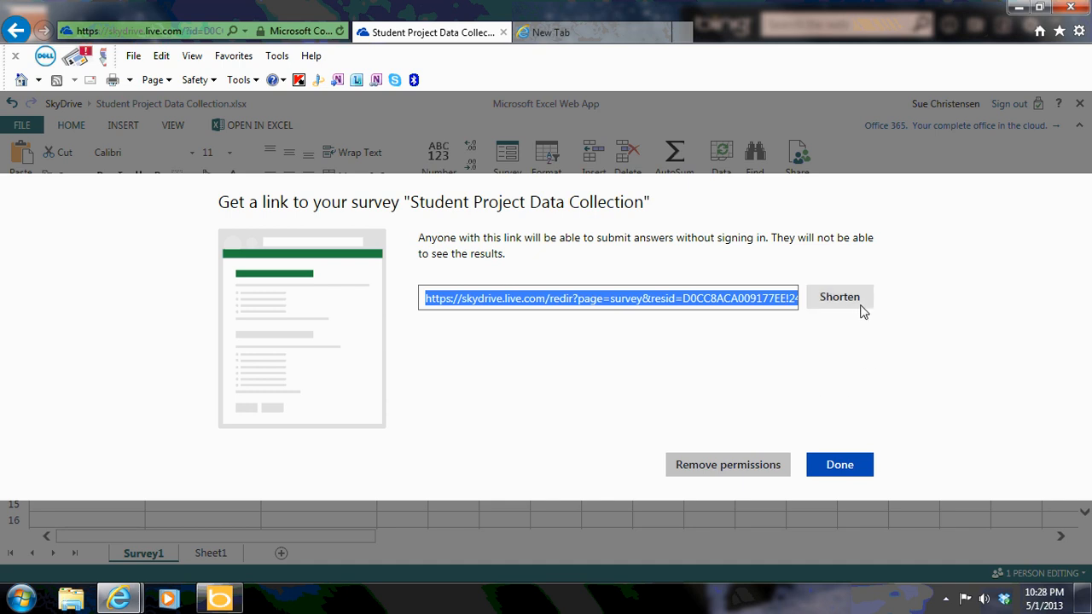
pyautogui.click(836, 301)
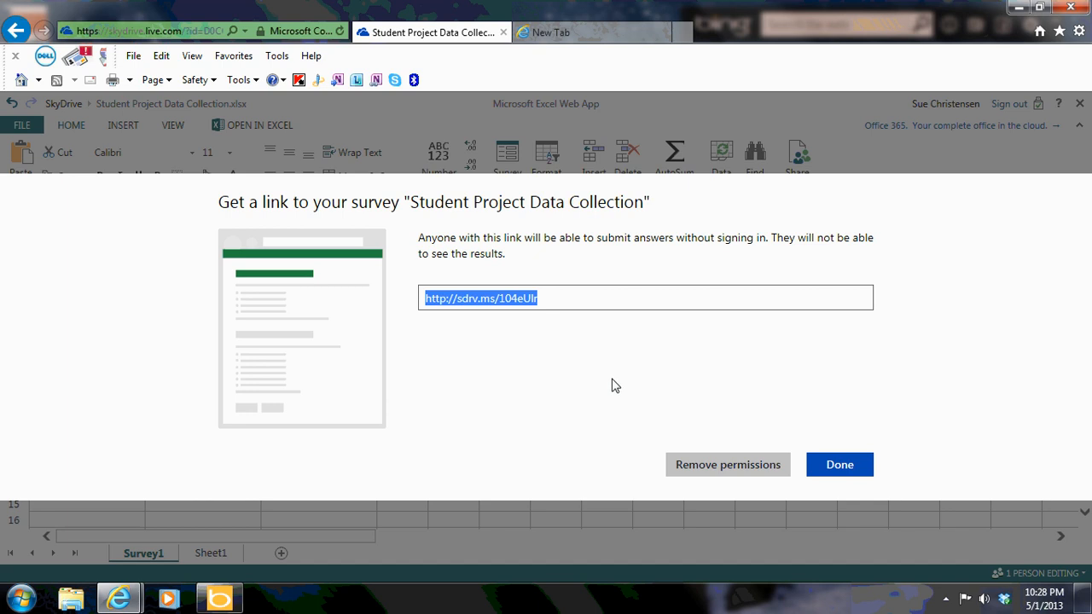
# Copy the shortened survey link and finish sharing the survey
pyautogui.rightClick(479, 304)
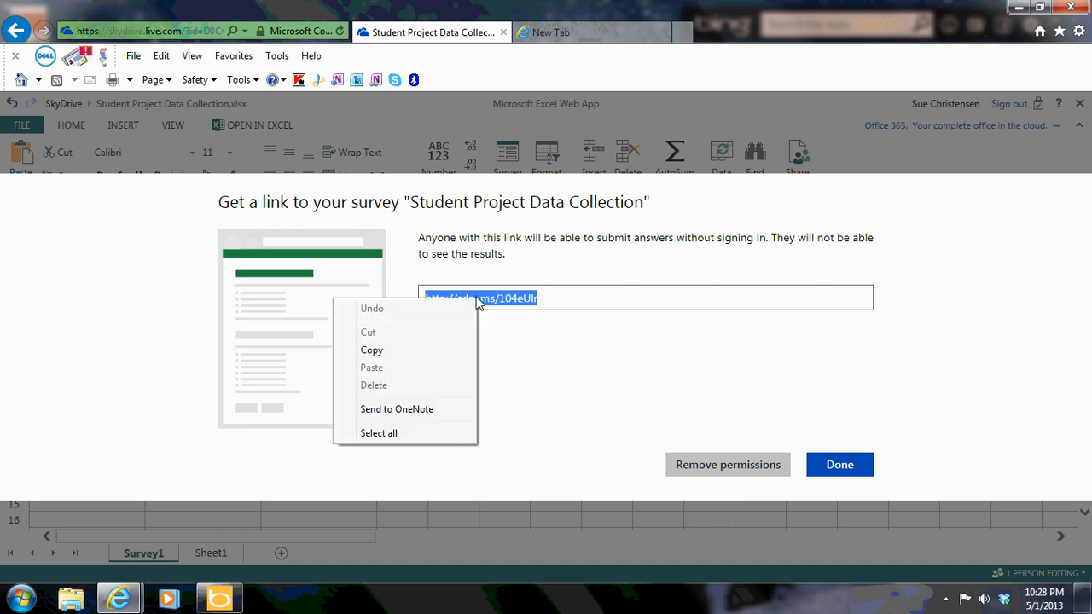
pyautogui.click(373, 351)
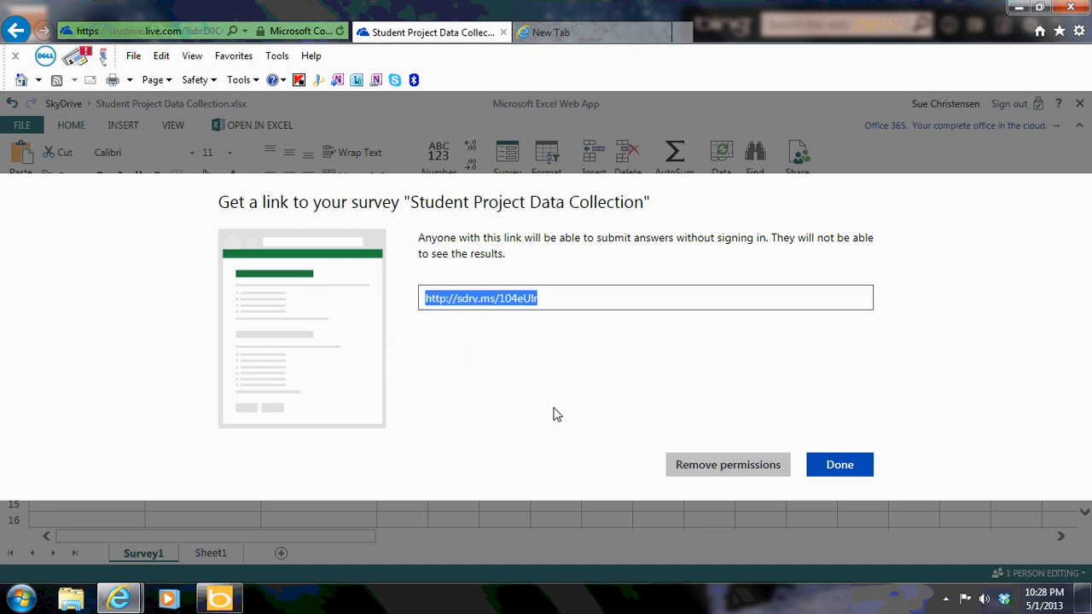
pyautogui.click(849, 474)
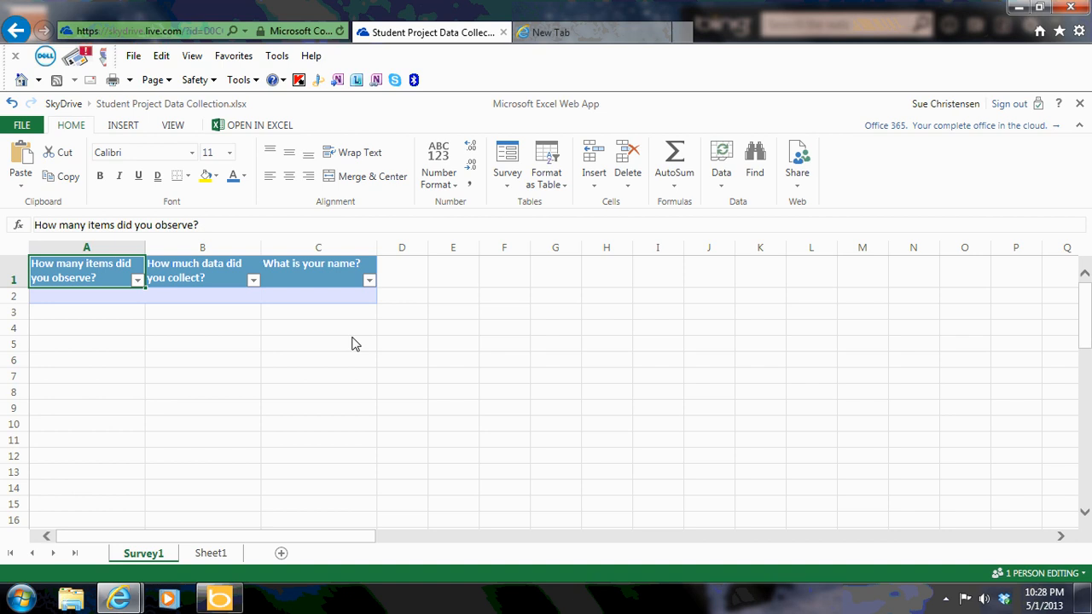
# Open the copied survey link in the empty browser tab
pyautogui.click(598, 33)
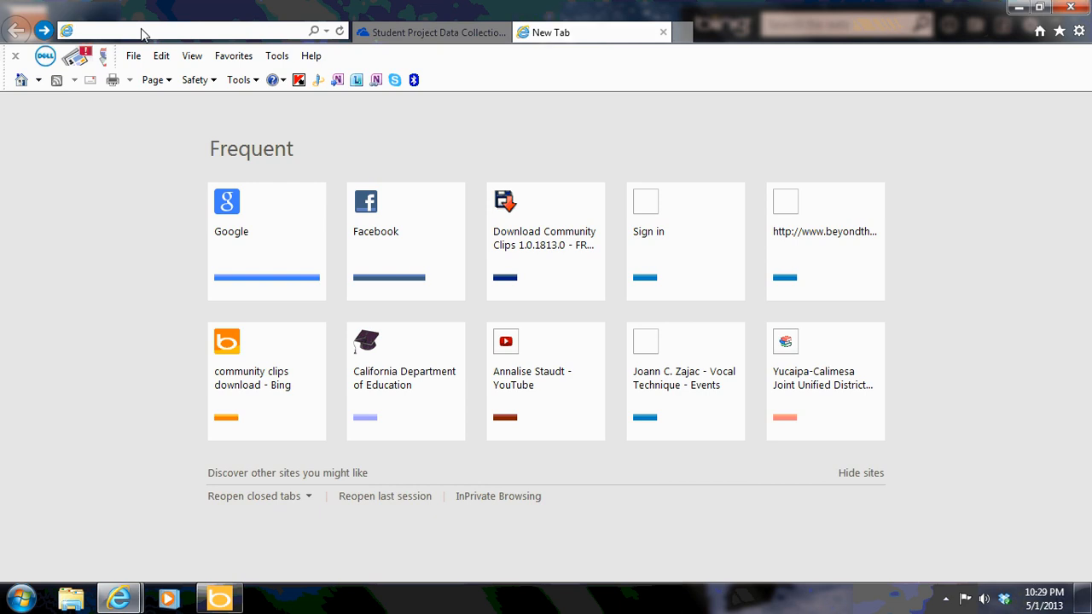
pyautogui.hotkey('ctrl', 'v')
pyautogui.press('Return')
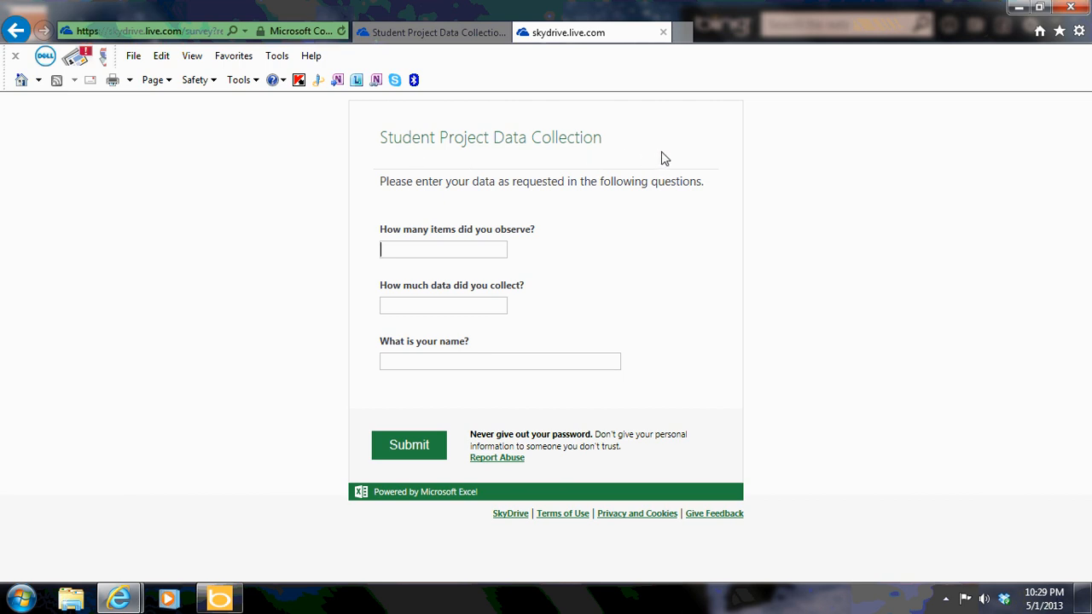
# Answer the survey with 12 items observed, 6 for data collected and the respondent's first name, and submit the response
pyautogui.click(486, 248)
pyautogui.write('12')
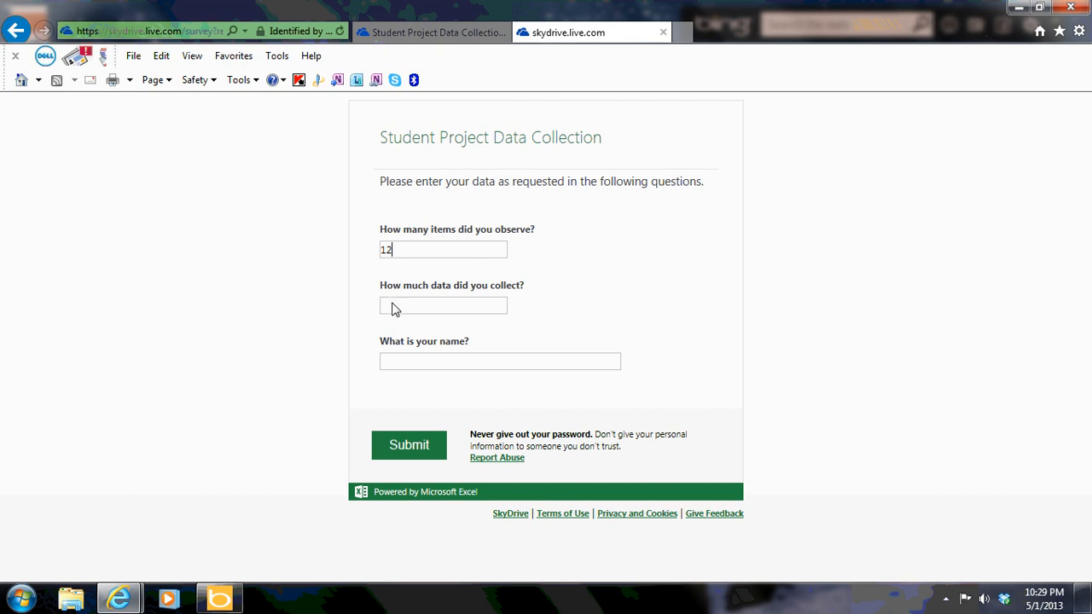
pyautogui.click(391, 309)
pyautogui.write('6')
pyautogui.click(394, 364)
pyautogui.write('Sur')
pyautogui.write('ie')
pyautogui.click(413, 453)
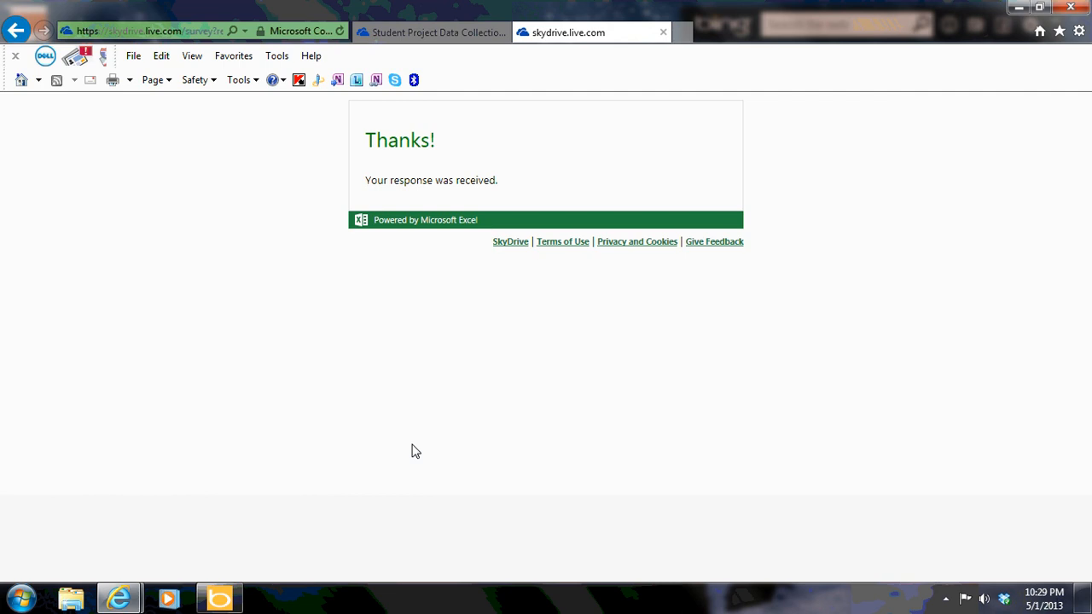
# Return to the Student Project Data Collection workbook and generate HTML code to embed it in a webpage
pyautogui.click(399, 34)
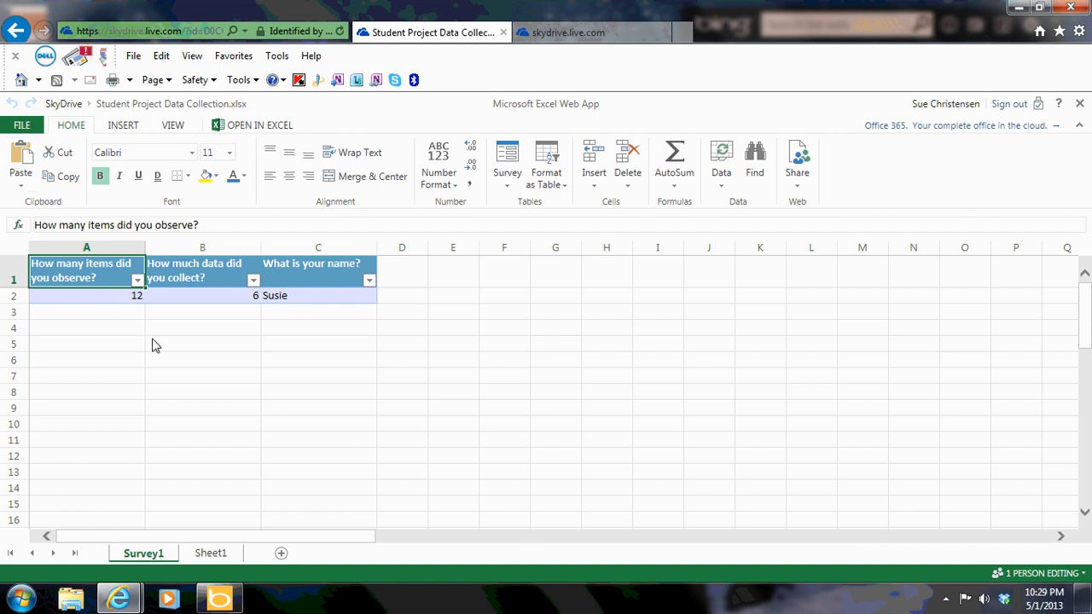
pyautogui.click(25, 126)
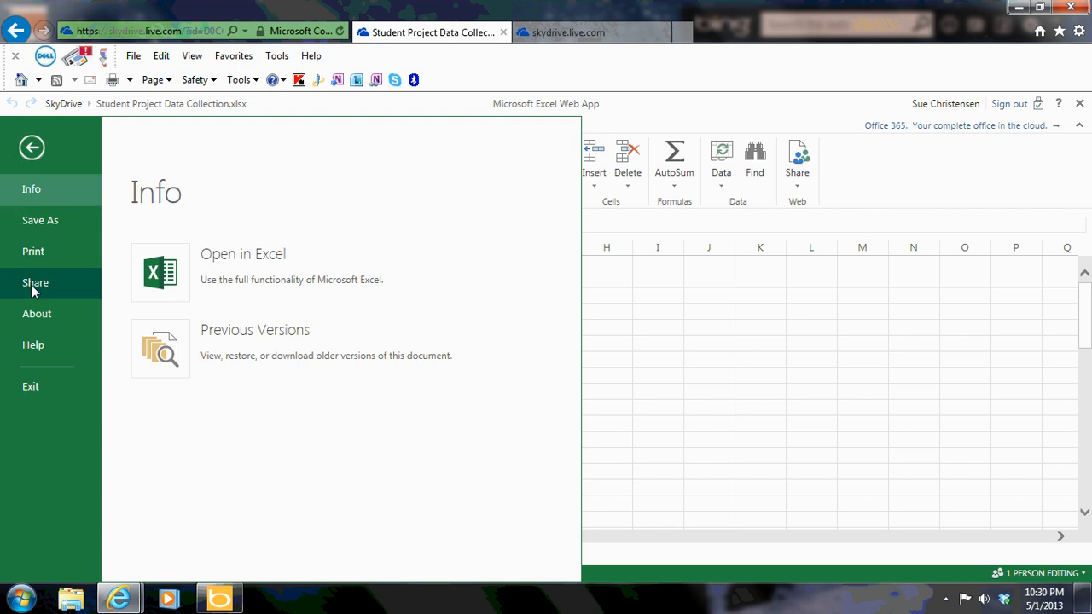
pyautogui.click(34, 285)
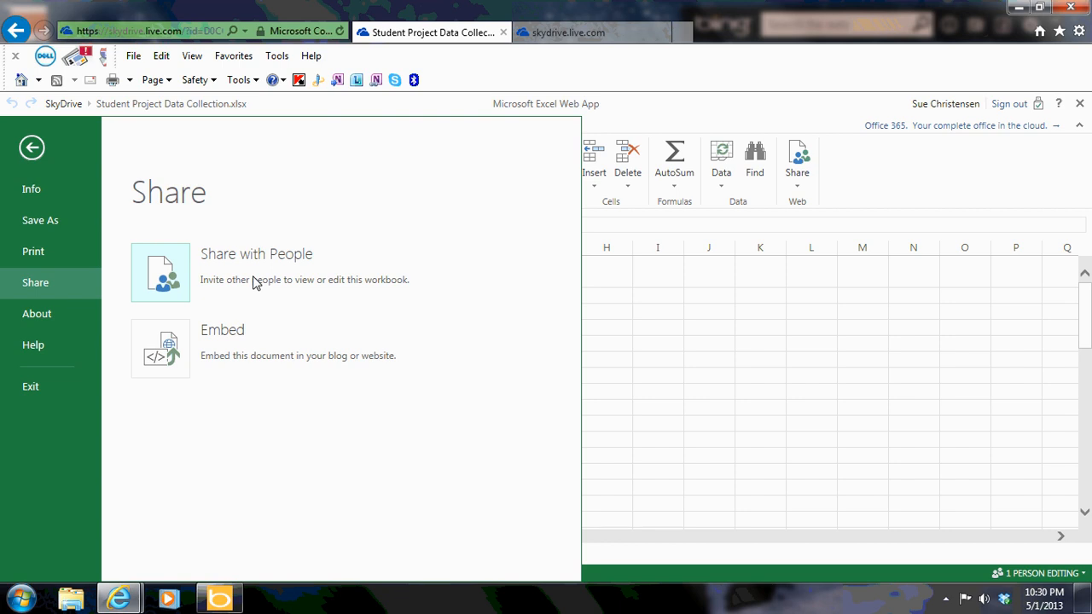
pyautogui.click(232, 352)
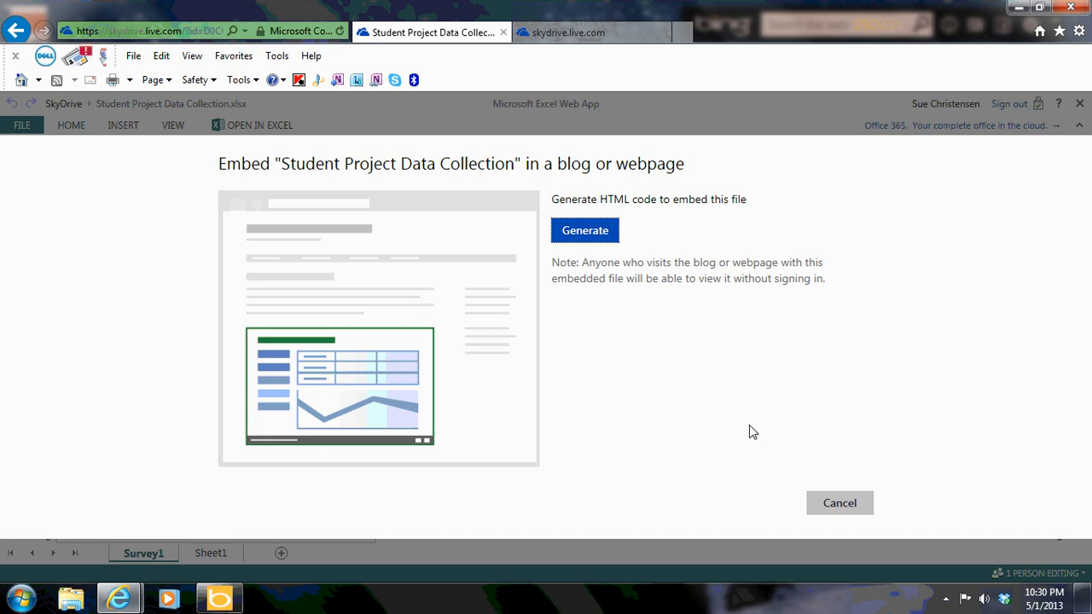
pyautogui.click(580, 235)
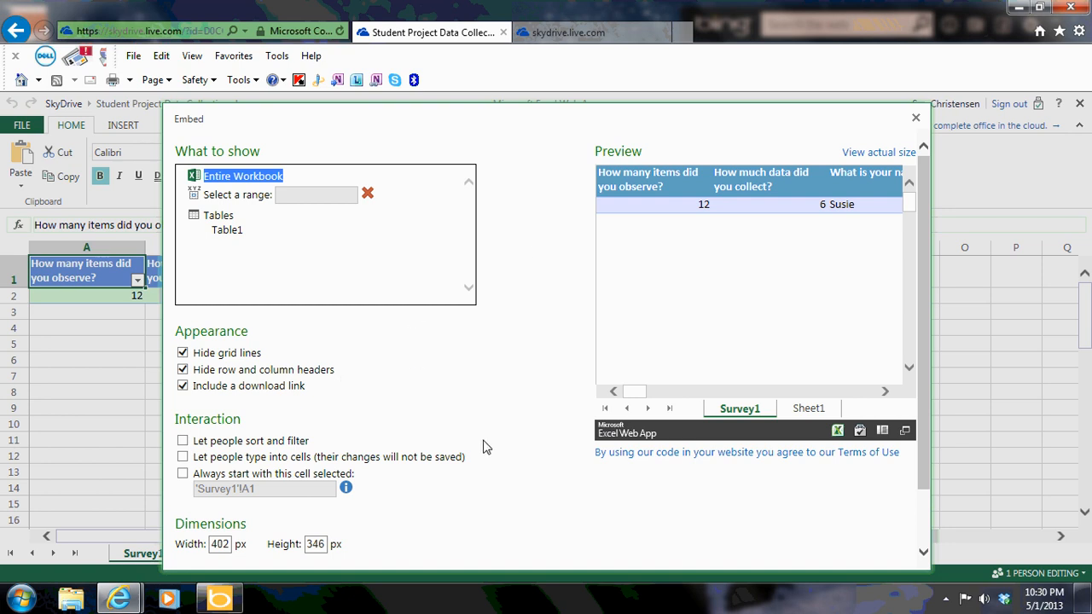
# Let people sort and filter the embedded workbook, and copy its full iframe embed code before closing the embed settings
pyautogui.click(182, 441)
pyautogui.moveTo(928, 427); pyautogui.dragTo(933, 491)
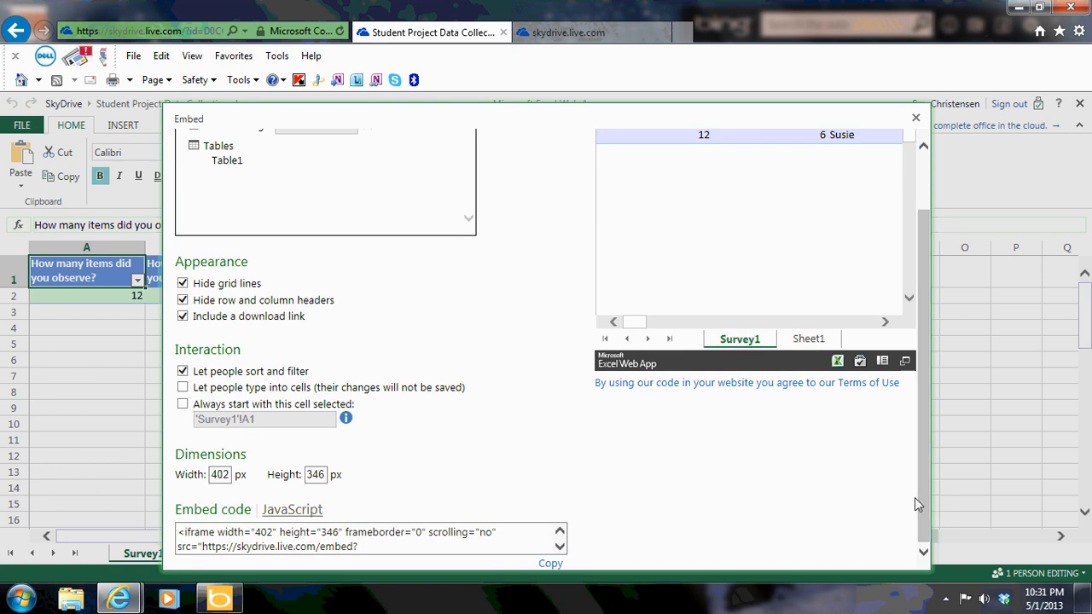
pyautogui.click(178, 538)
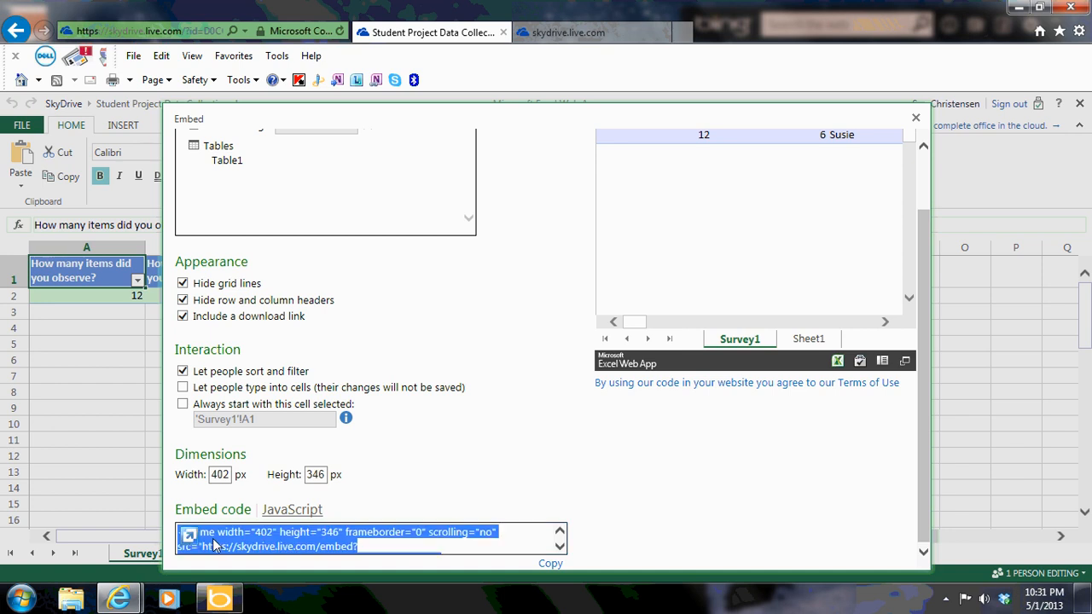
pyautogui.rightClick(337, 552)
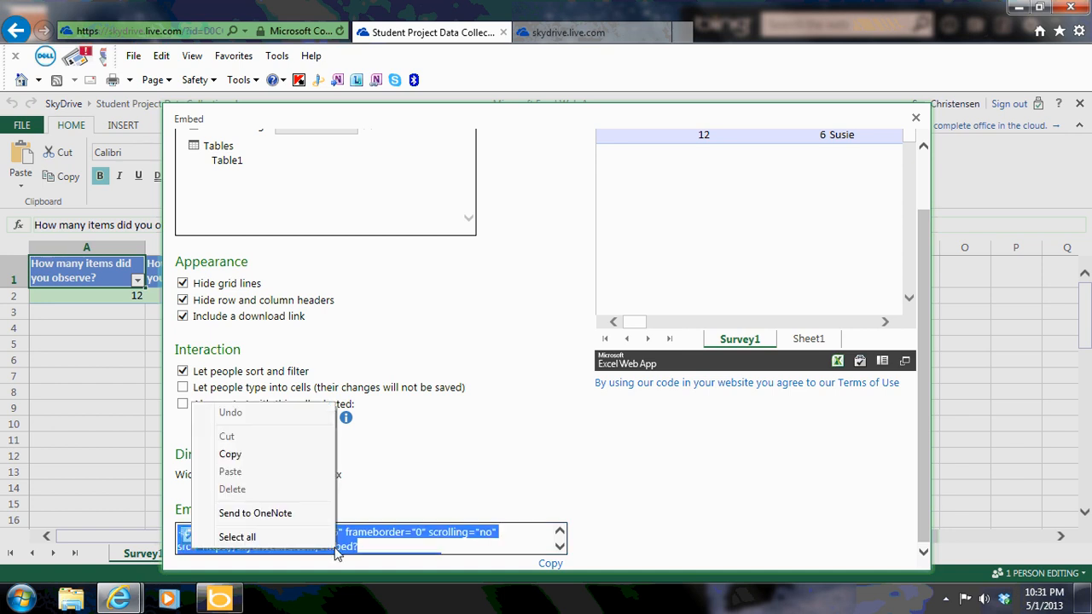
pyautogui.click(230, 455)
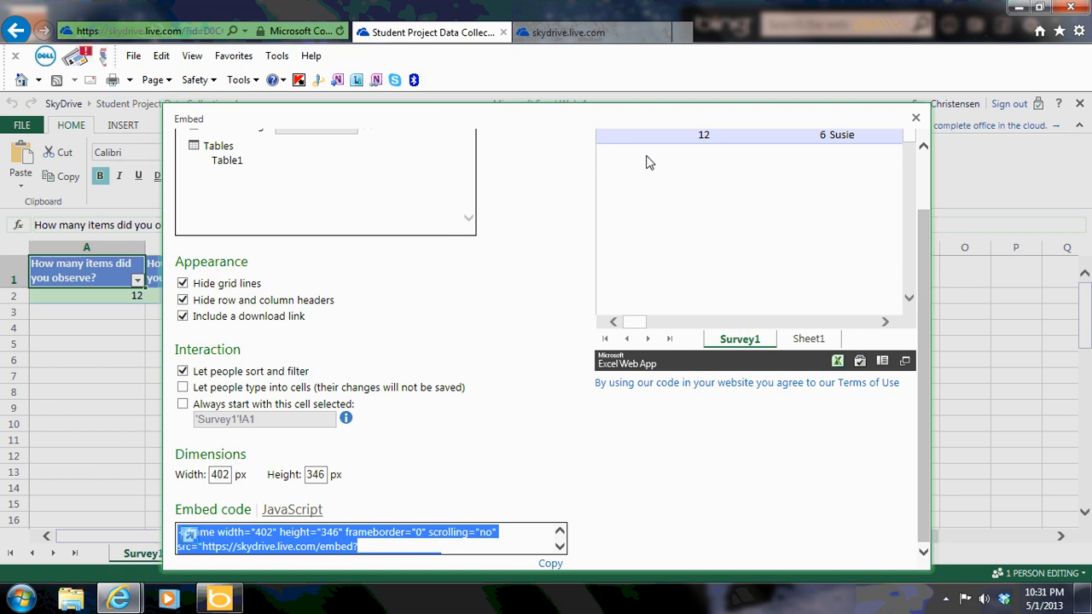
pyautogui.click(916, 122)
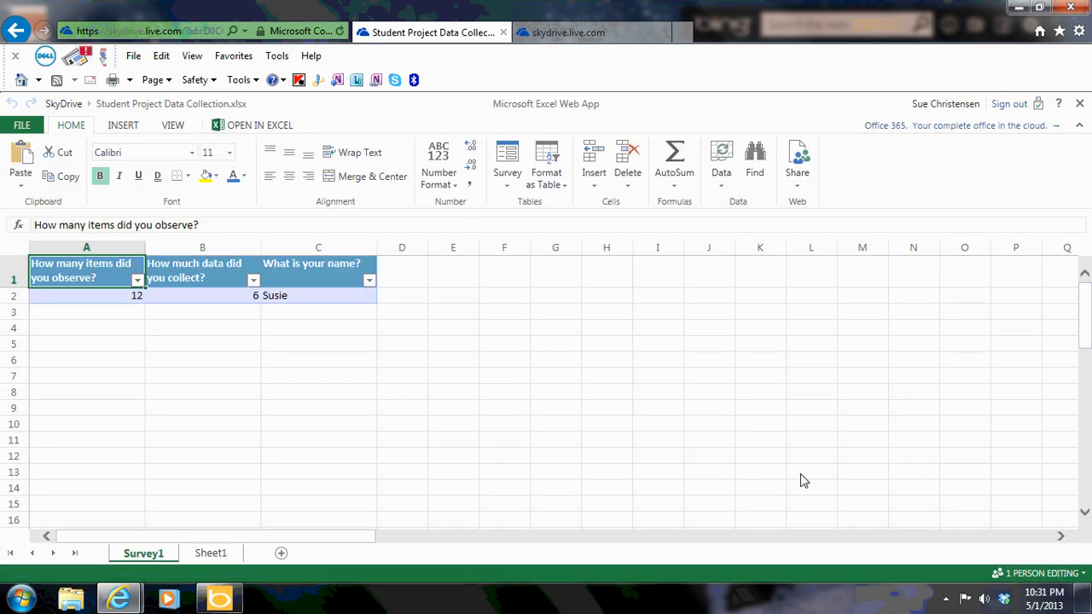